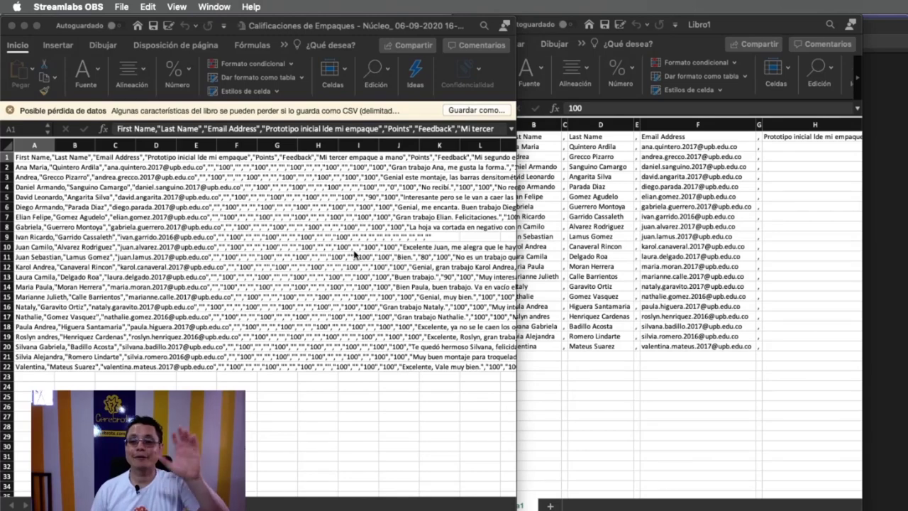
Scroll sideways through the raw gradebook CSV sheet to inspect its contents
scroll(324, 301, "right", 5)
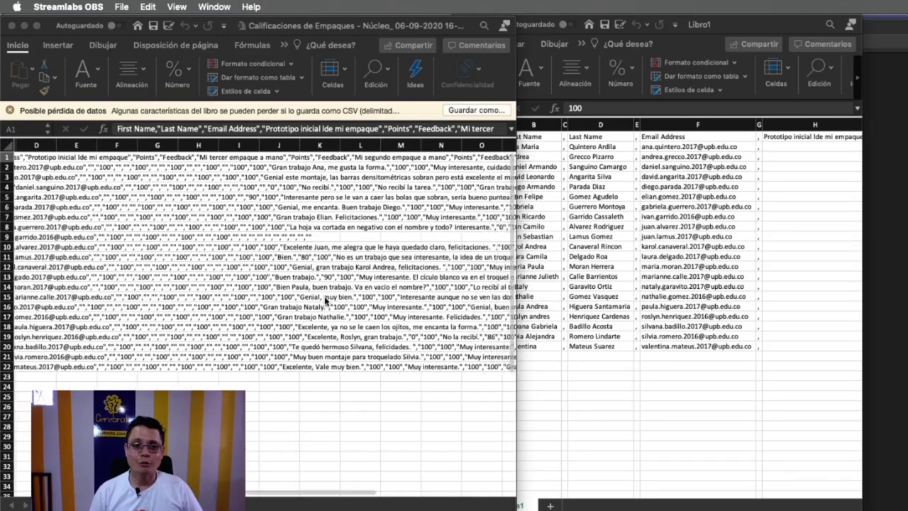
scroll(324, 300, "right", 5)
scroll(324, 301, "right", 5)
scroll(325, 301, "right", 5)
scroll(324, 300, "left", 5)
scroll(324, 300, "left", 5)
scroll(325, 301, "left", 5)
scroll(324, 301, "left", 5)
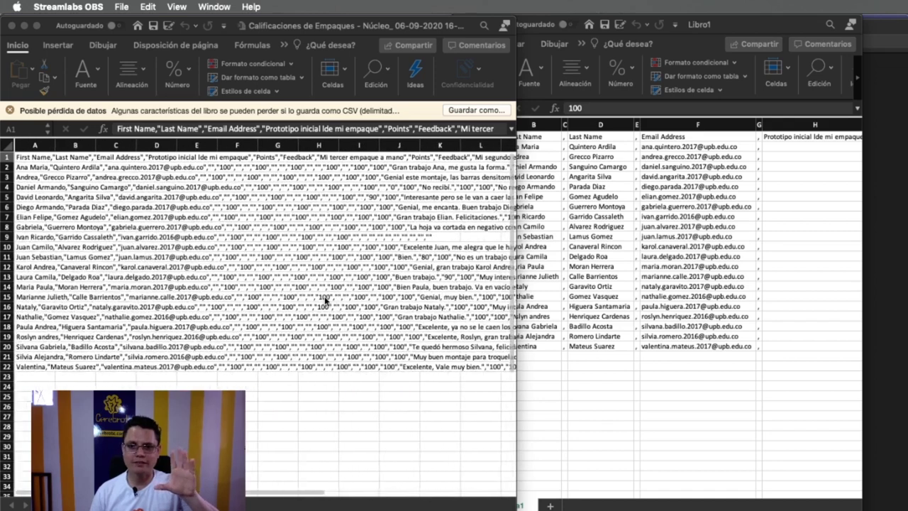
Bring Libro1 to the front and scroll right to its Points and Feedback columns
left_click(696, 338)
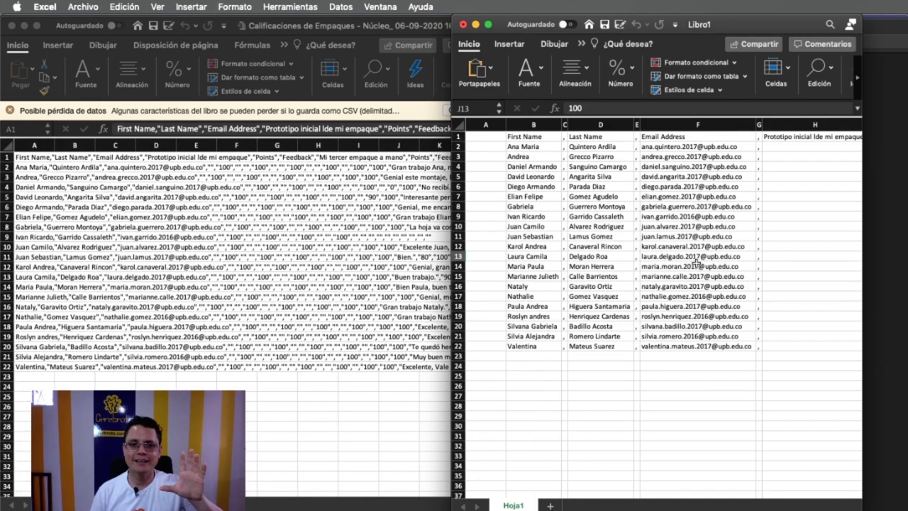
scroll(697, 263, "right", 3)
scroll(696, 263, "right", 3)
scroll(696, 263, "right", 3)
scroll(697, 263, "right", 3)
scroll(697, 264, "right", 3)
scroll(697, 264, "right", 3)
scroll(696, 263, "right", 3)
scroll(697, 263, "left", 3)
scroll(697, 263, "left", 3)
scroll(697, 264, "left", 3)
scroll(696, 264, "left", 3)
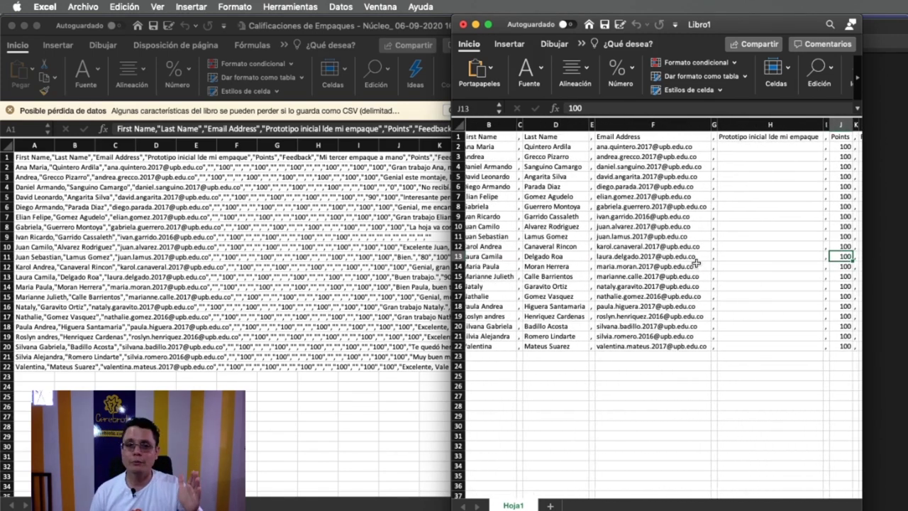
scroll(697, 264, "left", 1)
scroll(697, 264, "right", 1)
scroll(697, 263, "right", 2)
scroll(691, 213, "right", 2)
scroll(659, 213, "right", 1)
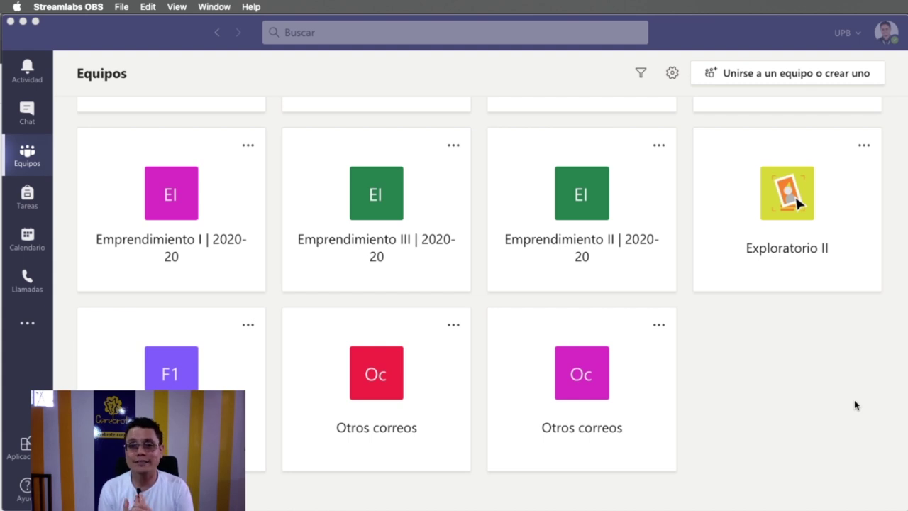
Scroll the Equipos grid until the Empaques - Núcleo team card is visible, with Teams focused
scroll(855, 404, "up", 5)
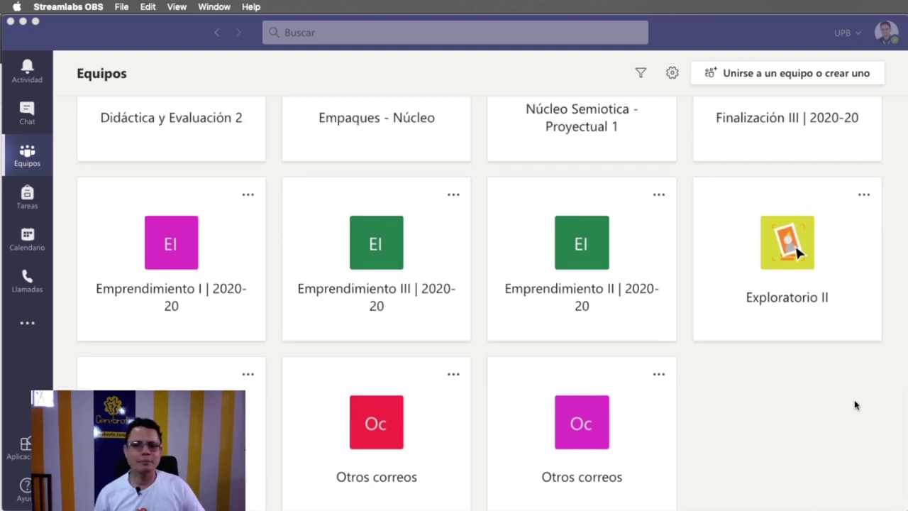
scroll(855, 404, "down", 1)
scroll(855, 405, "down", 3)
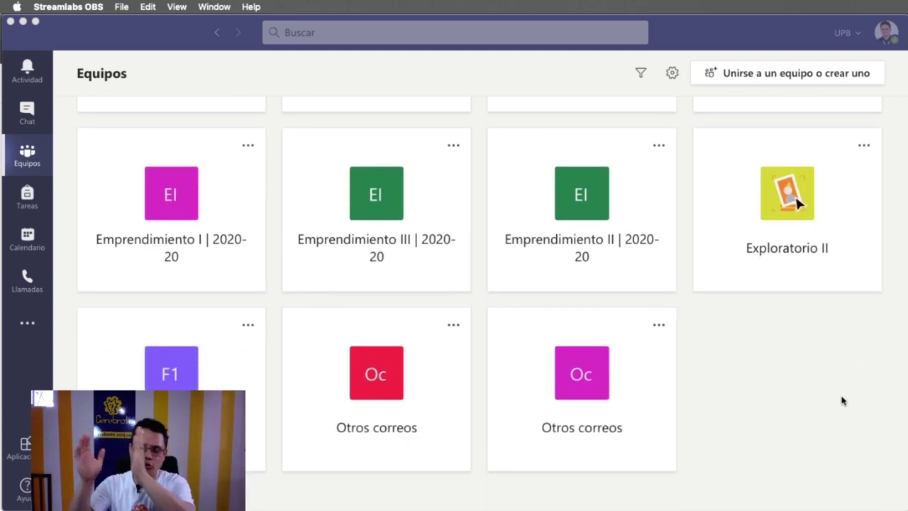
scroll(842, 400, "up", 2)
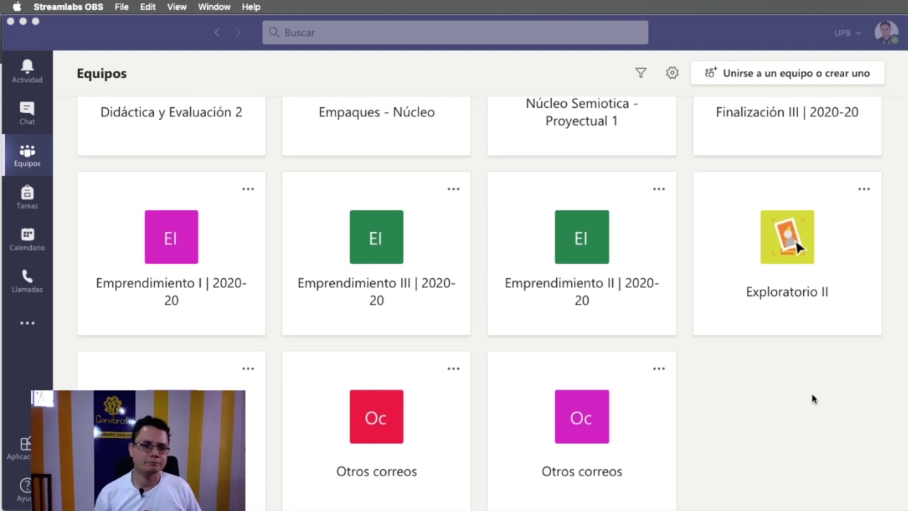
scroll(813, 398, "up", 5)
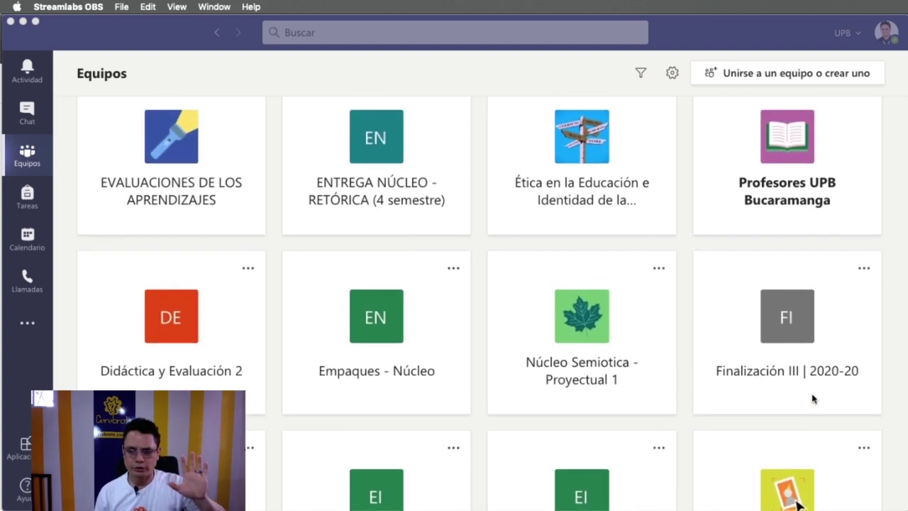
left_click(21, 158)
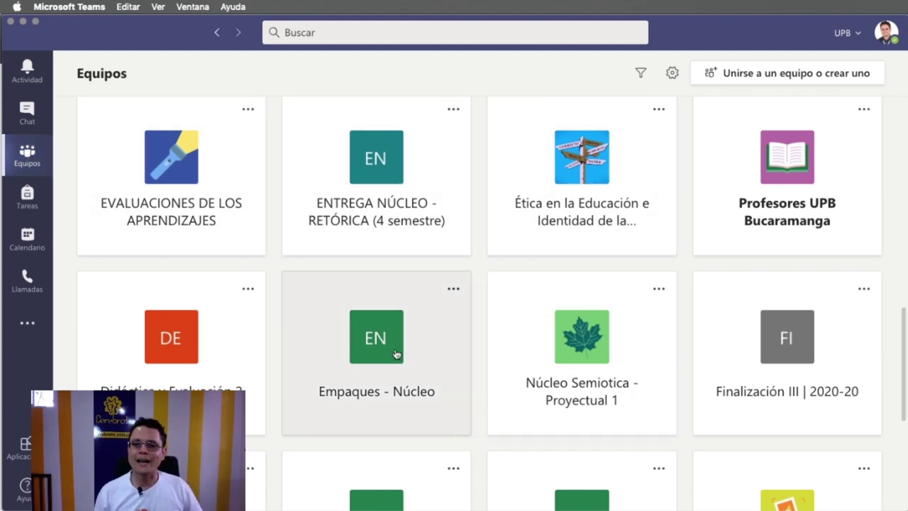
Open the Empaques - Núcleo team and show its Notas tab from the '3 más' list
left_click(383, 361)
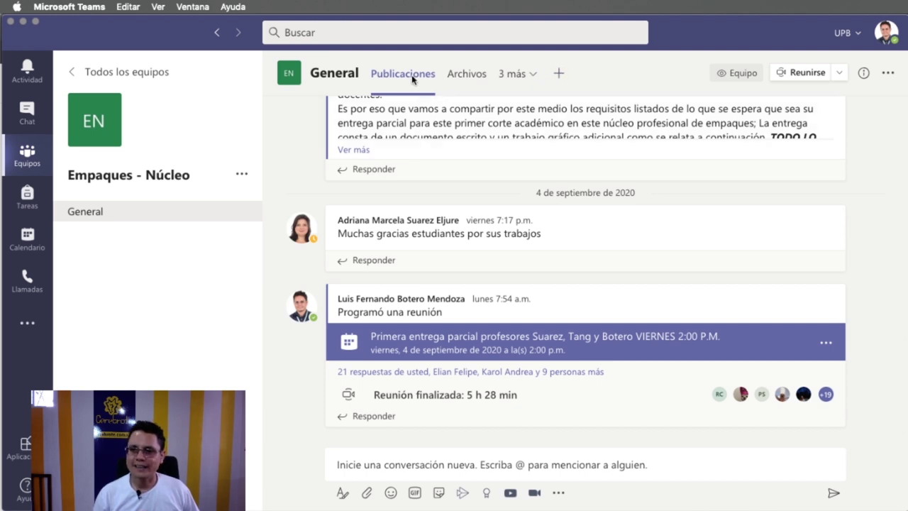
left_click(524, 83)
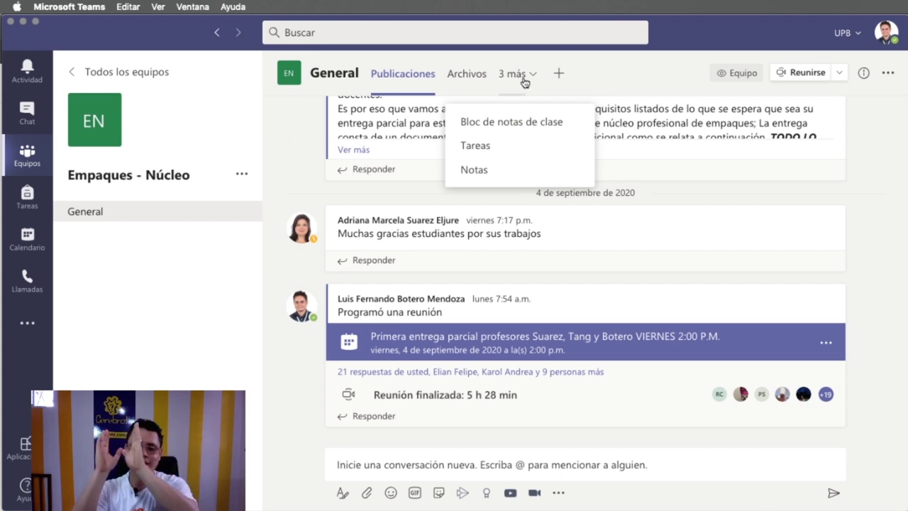
left_click(512, 172)
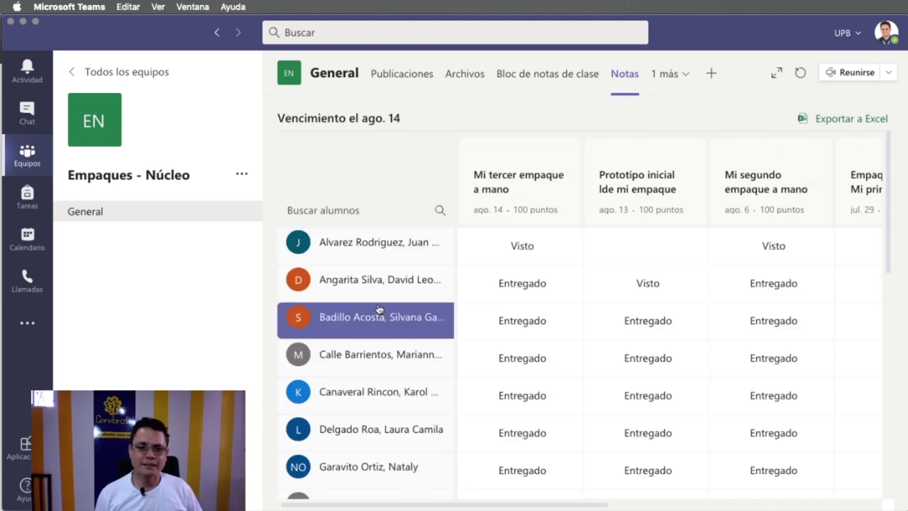
scroll(378, 310, "down", 3)
scroll(379, 308, "down", 2)
scroll(378, 310, "down", 2)
scroll(379, 310, "down", 1)
scroll(386, 304, "up", 10)
scroll(616, 321, "right", 5)
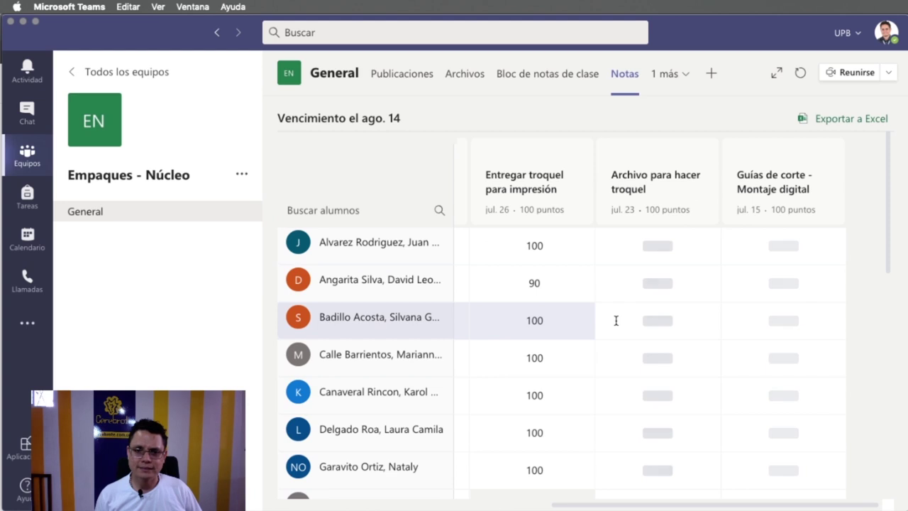
scroll(616, 321, "left", 1)
scroll(616, 320, "left", 5)
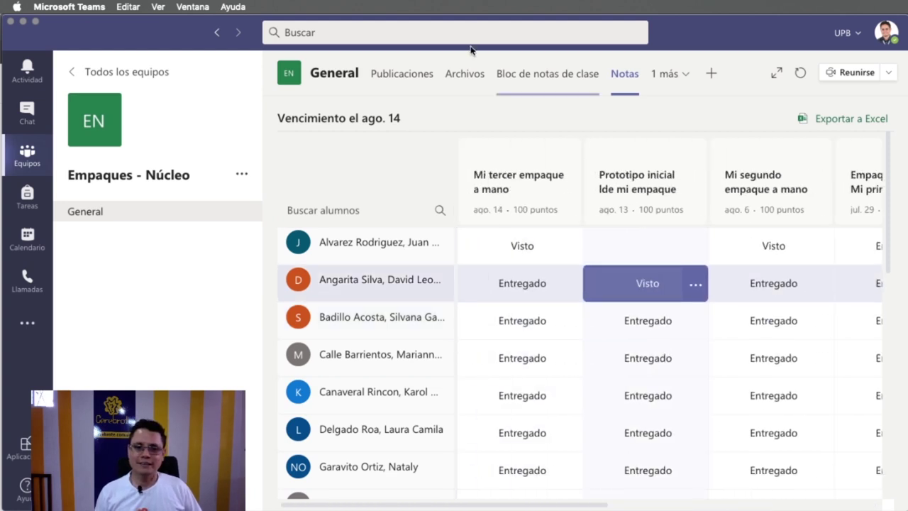
scroll(523, 185, "right", 5)
scroll(661, 189, "left", 1)
scroll(521, 196, "left", 5)
scroll(505, 205, "right", 2)
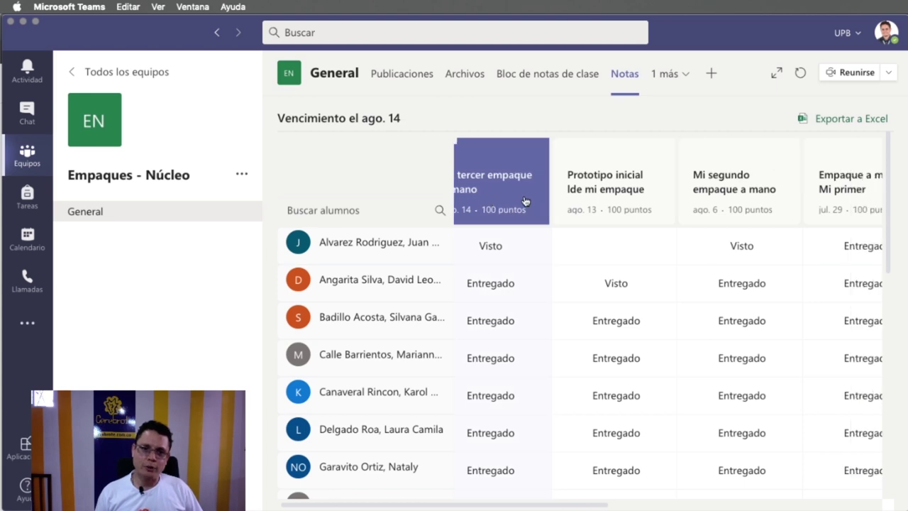
scroll(639, 203, "right", 10)
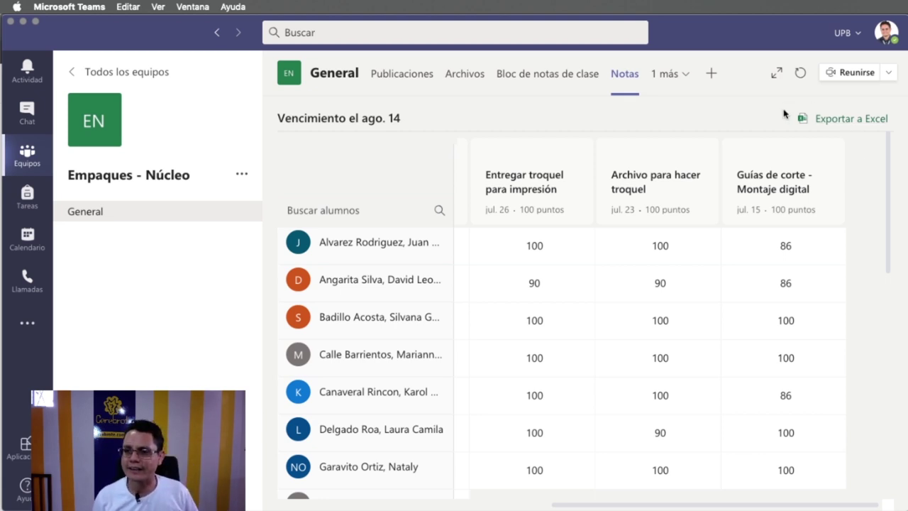
Export the Notas gradebook to Excel and open Descargas showing the Calificaciones CSV
left_click(855, 120)
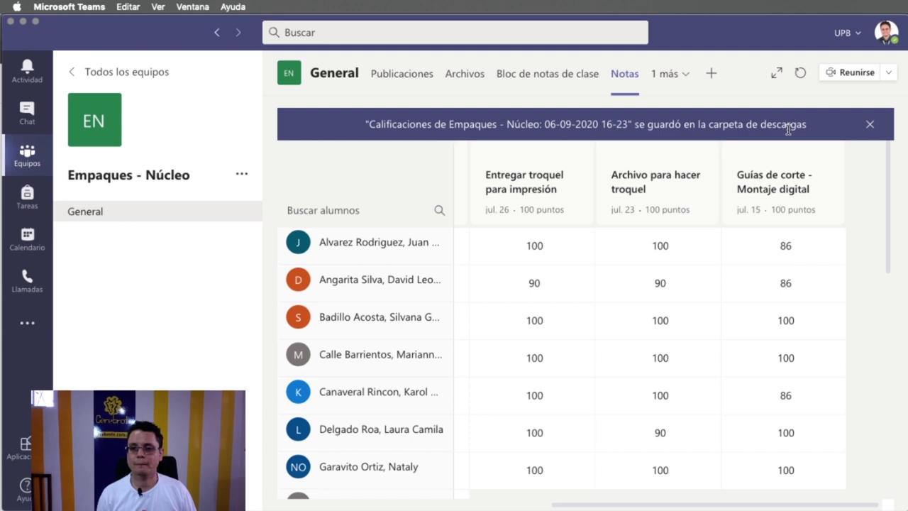
left_click(788, 130)
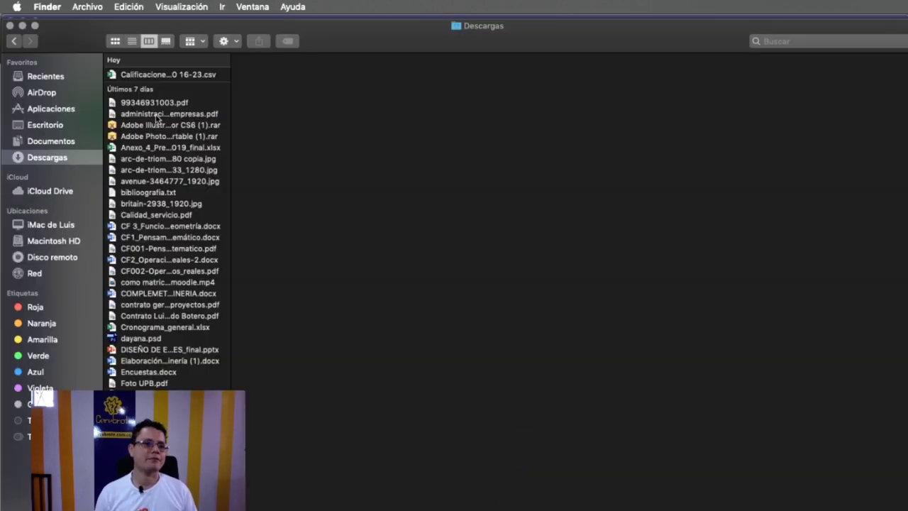
Open the Calificaciones de Empaques CSV from Descargas in Excel, dismissing the start gallery
left_click(143, 78)
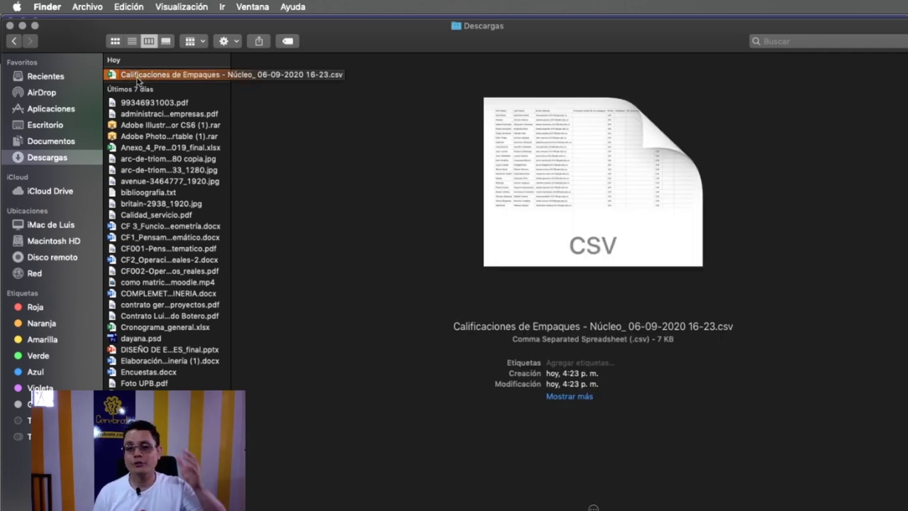
double_click(137, 74)
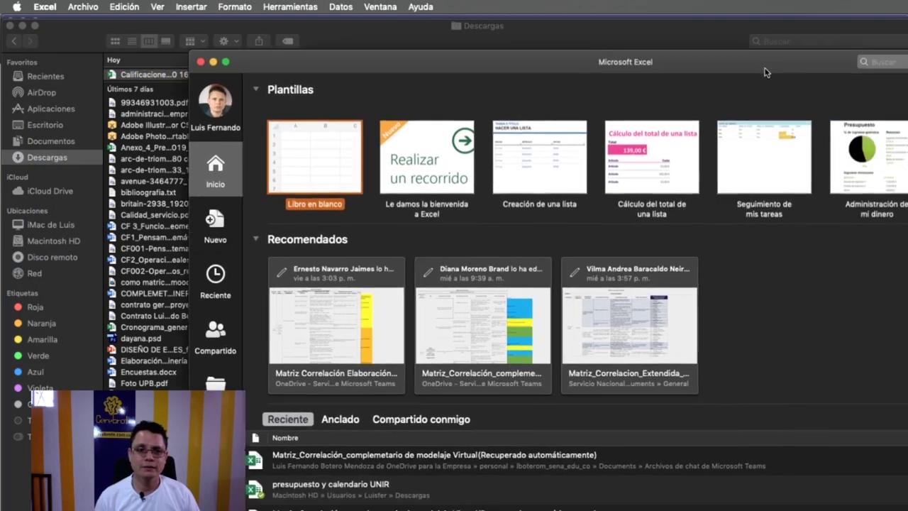
key("Escape")
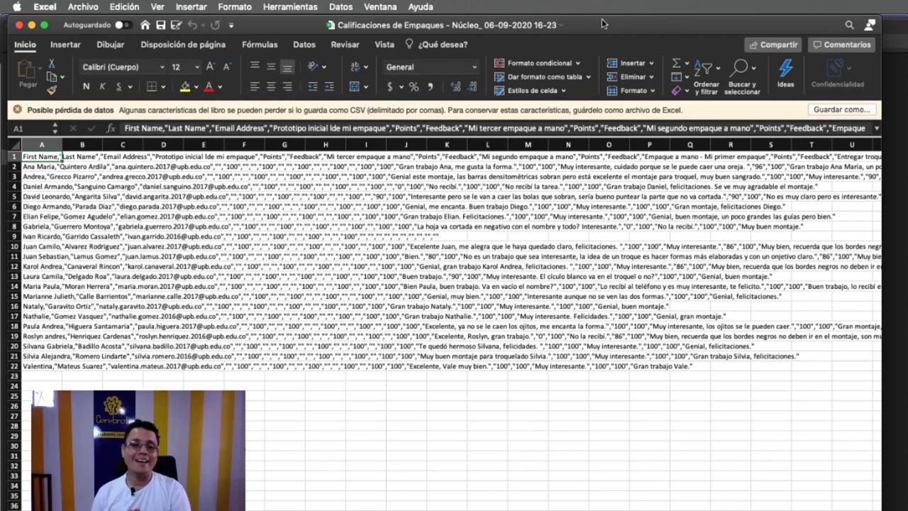
left_click(348, 303)
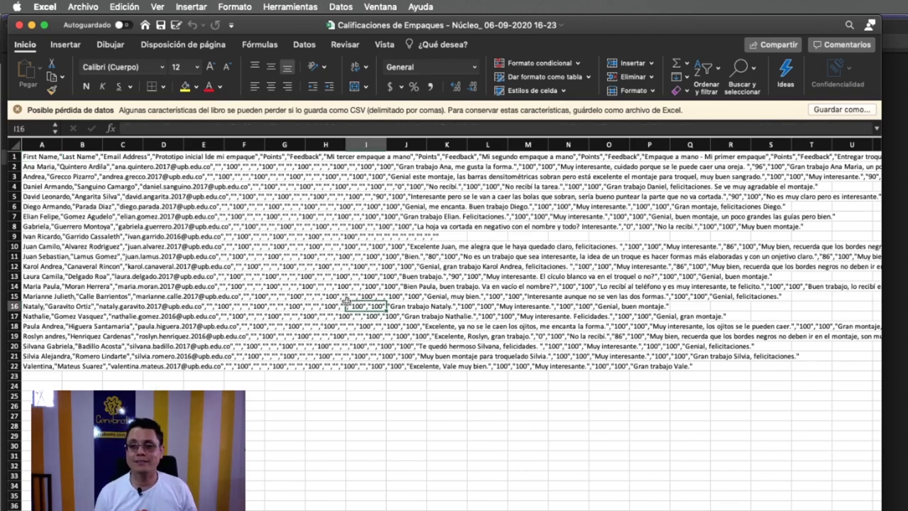
left_click(39, 156)
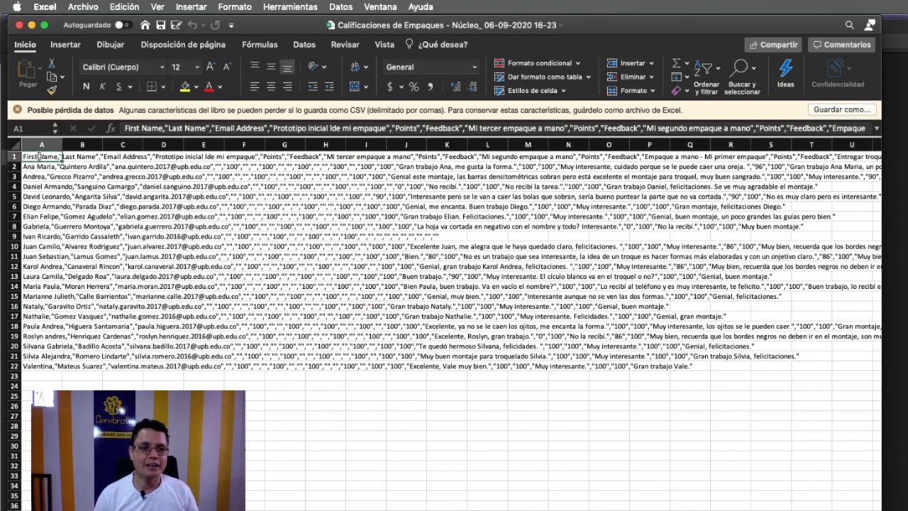
left_click(254, 168)
left_click(309, 168)
left_click(356, 168)
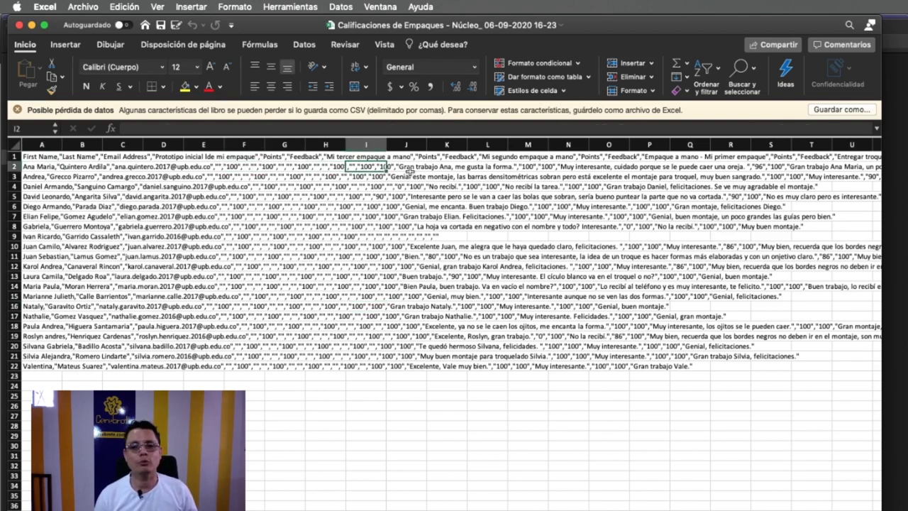
left_click(412, 195)
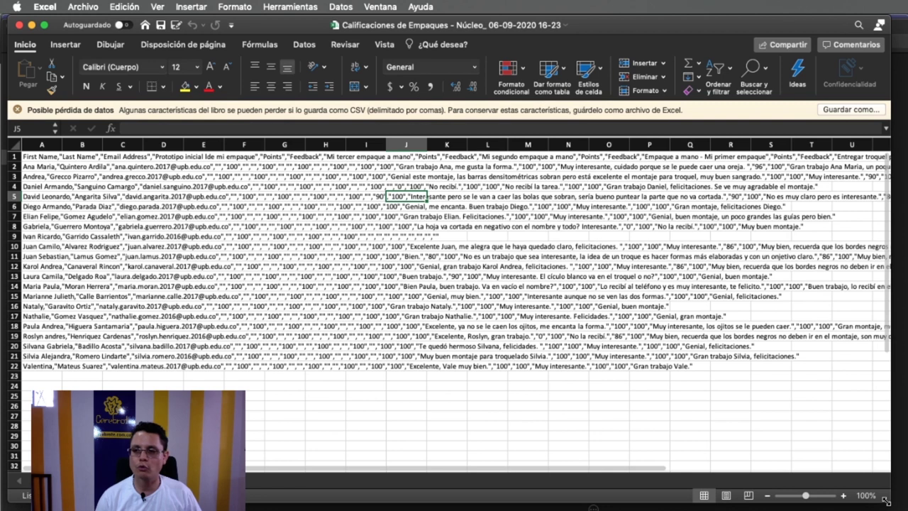
left_click_drag(887, 505, 866, 505)
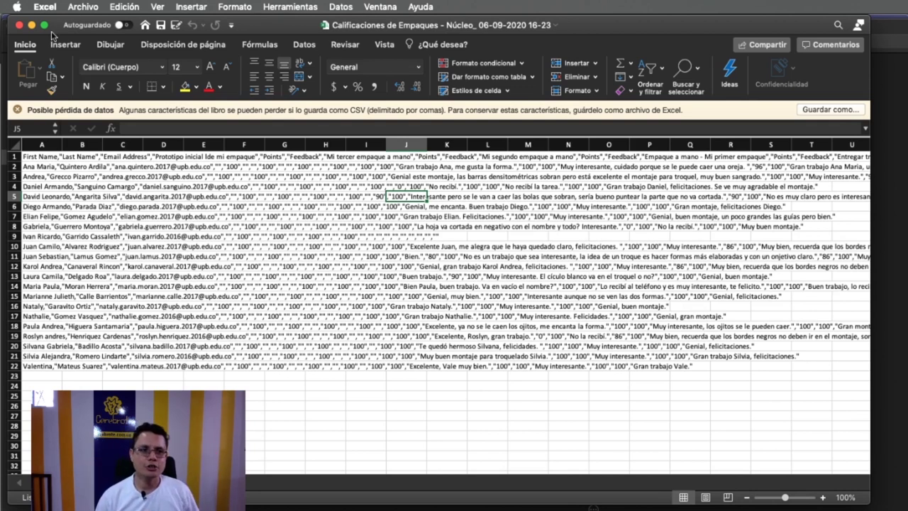
Create a new blank workbook, Libro1, from Archivo > Nuevo
left_click(83, 6)
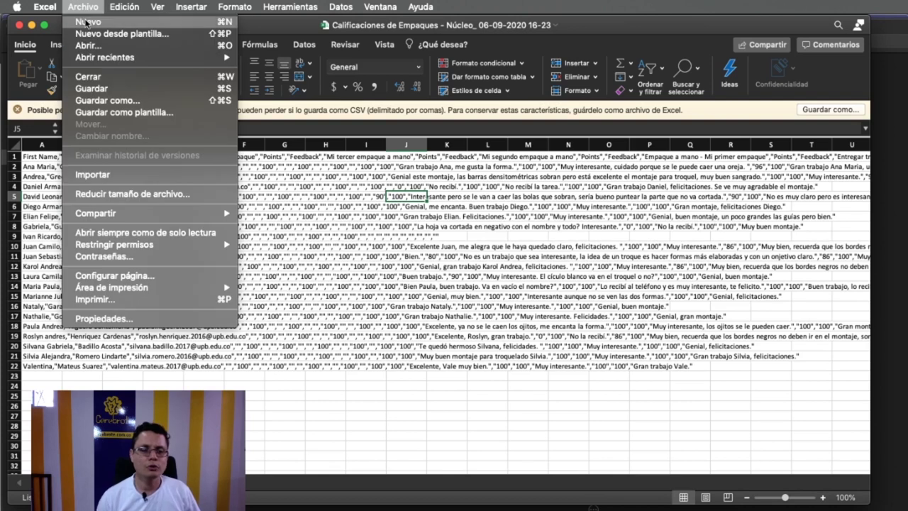
left_click(86, 23)
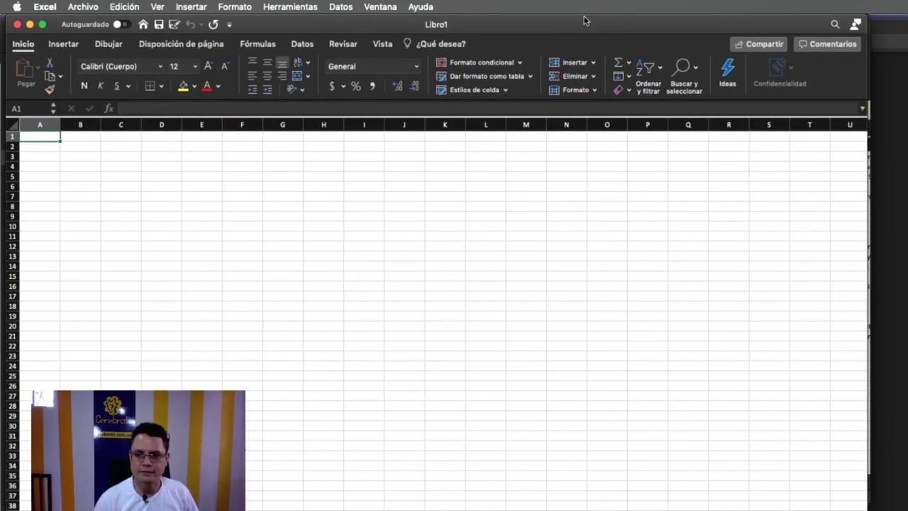
left_click_drag(584, 19, 581, 20)
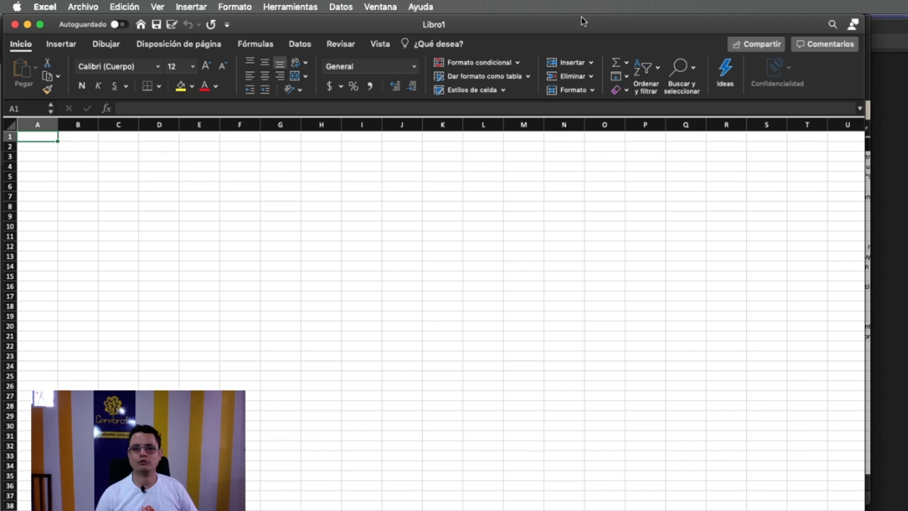
Close the raw CSV workbook and enlarge Libro1 to fill the screen
left_click(17, 25)
left_click(19, 26)
mouse_move(887, 25)
left_mouse_down()
mouse_move(627, 22)
mouse_move(625, 31)
left_mouse_up()
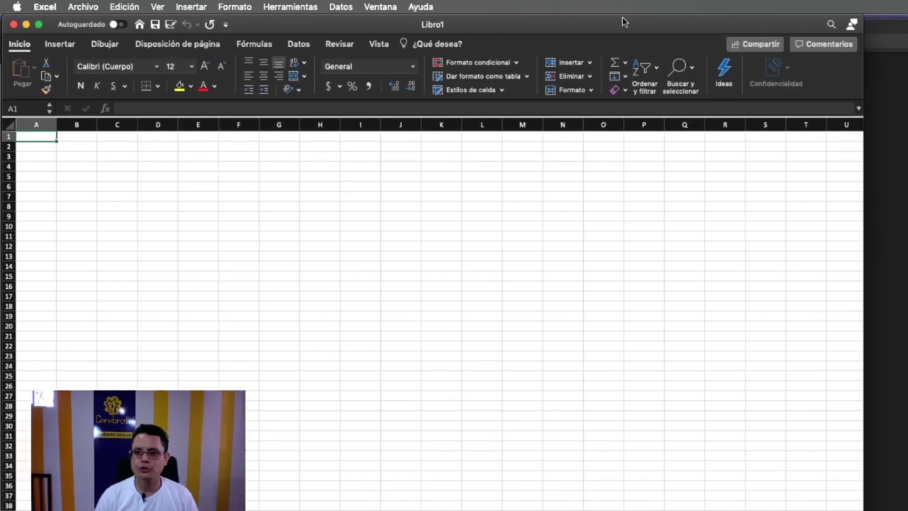
left_click(82, 7)
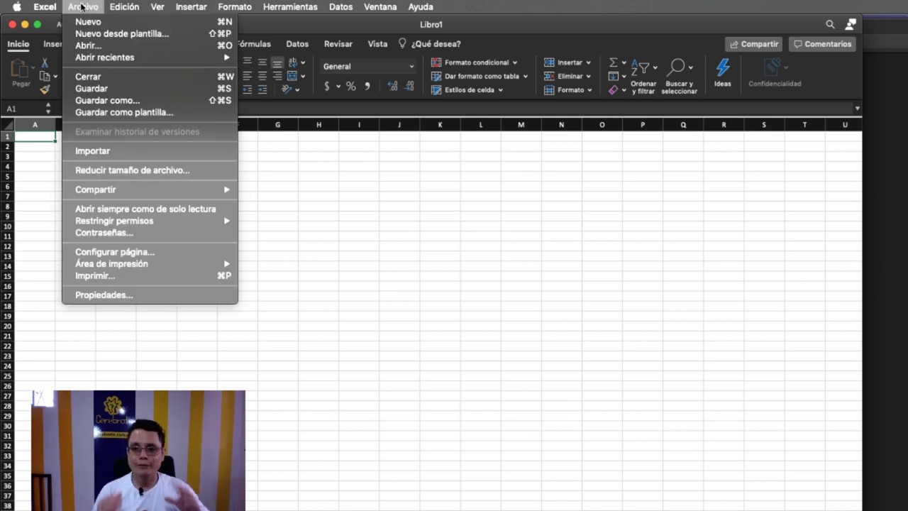
Start an Archivo CSV import into Libro1, reaching the Descargas file chooser
left_click(115, 154)
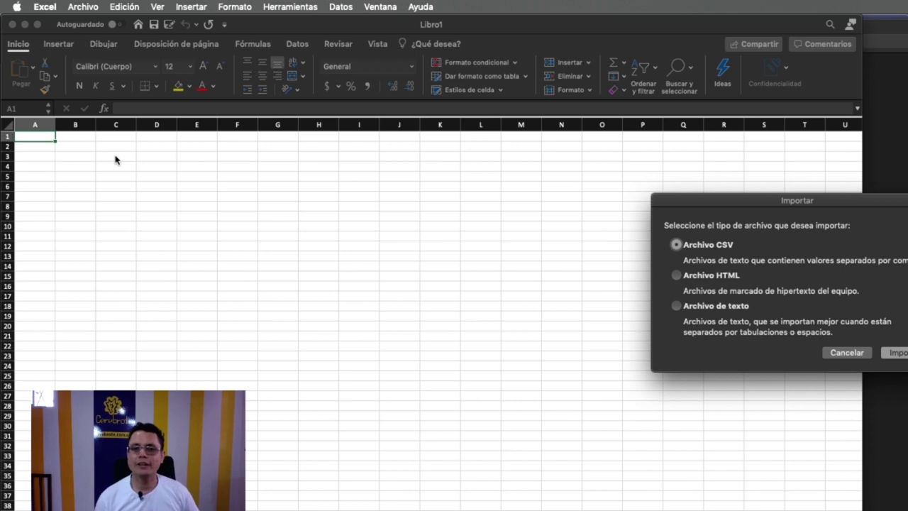
left_click_drag(783, 205, 521, 204)
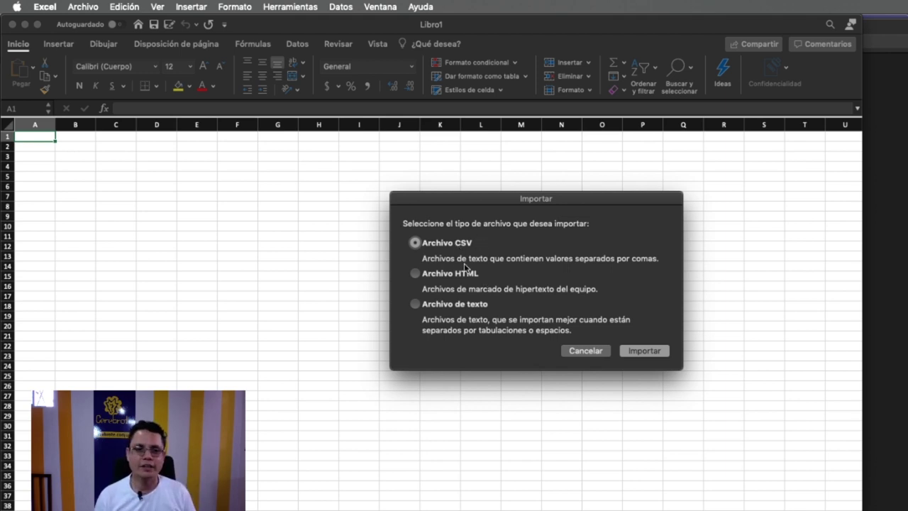
left_click(644, 351)
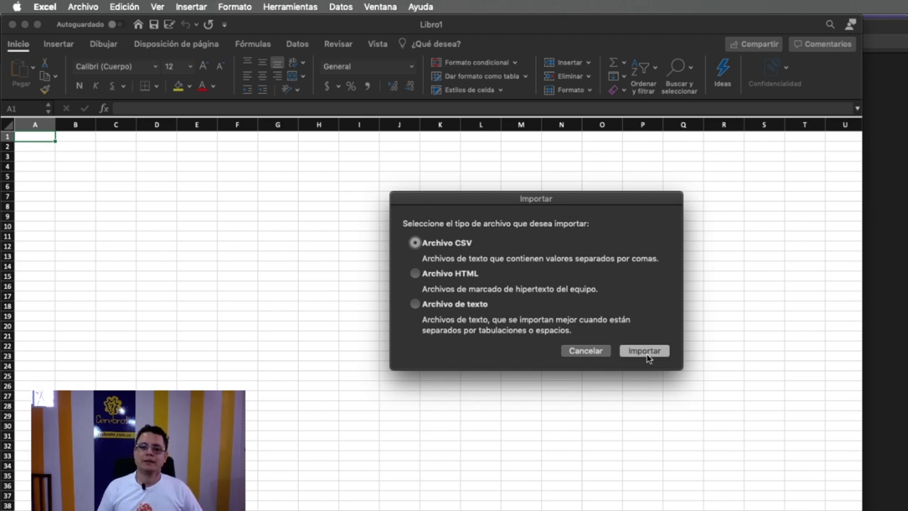
left_click(644, 352)
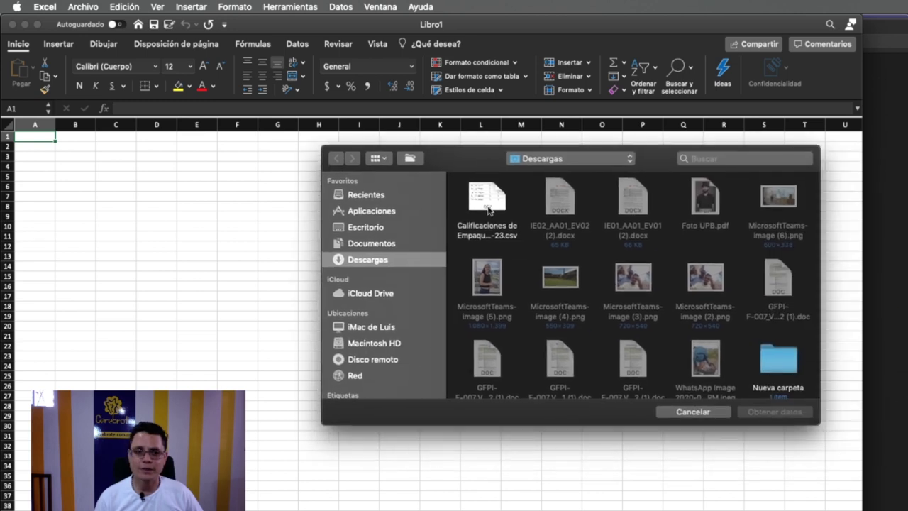
Load the Calificaciones CSV into the text import wizard as Delimitados data and continue
left_click(491, 200)
left_click(800, 416)
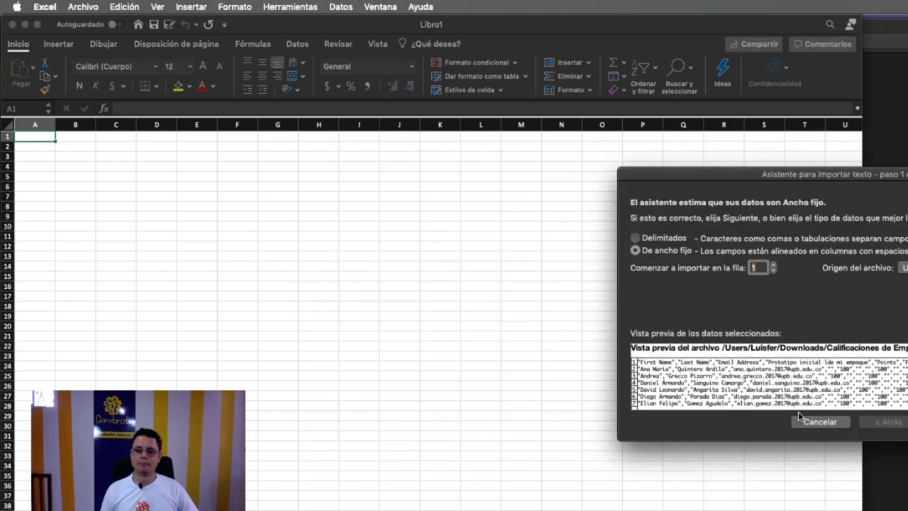
left_click_drag(877, 176, 514, 136)
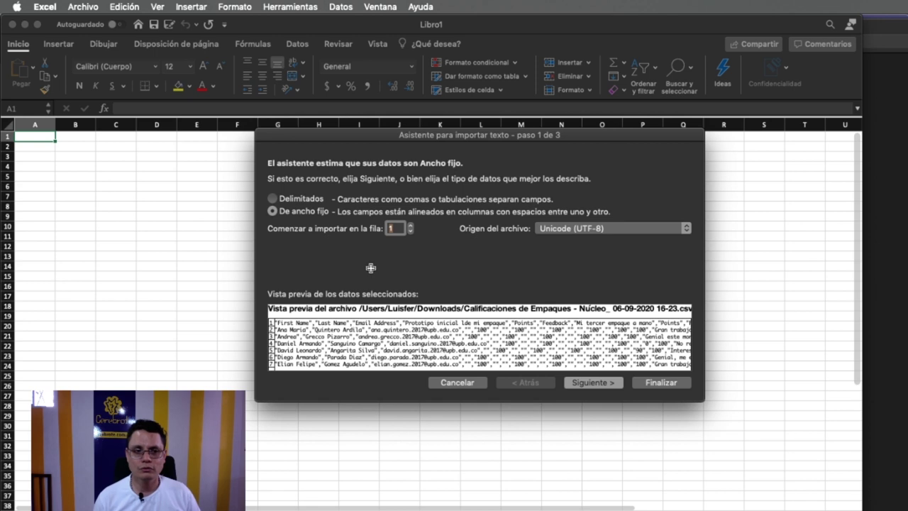
left_click(273, 199)
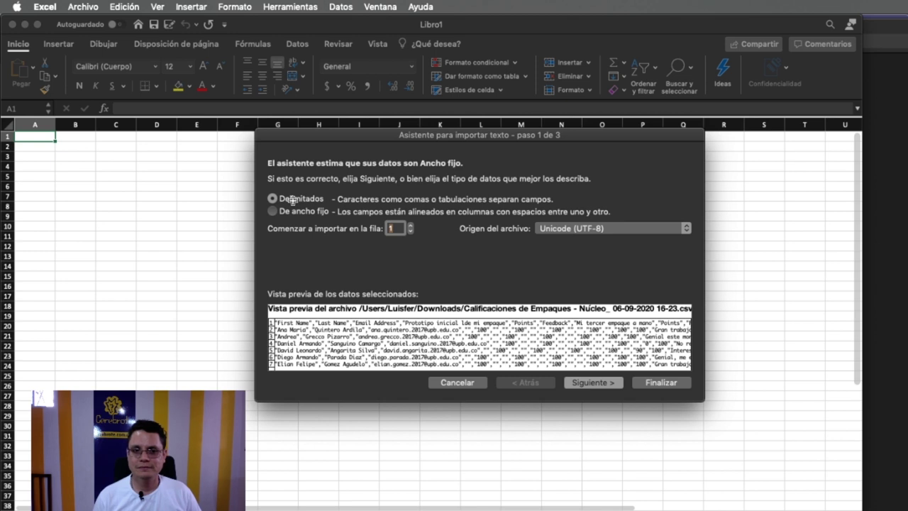
left_click(593, 383)
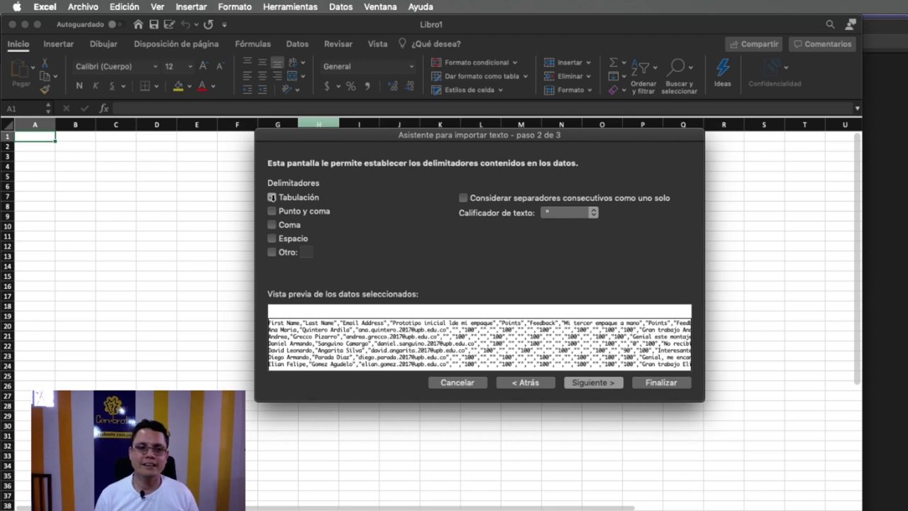
Set the Otro custom delimiter to a double quote (") so the preview splits into columns
left_click(309, 252)
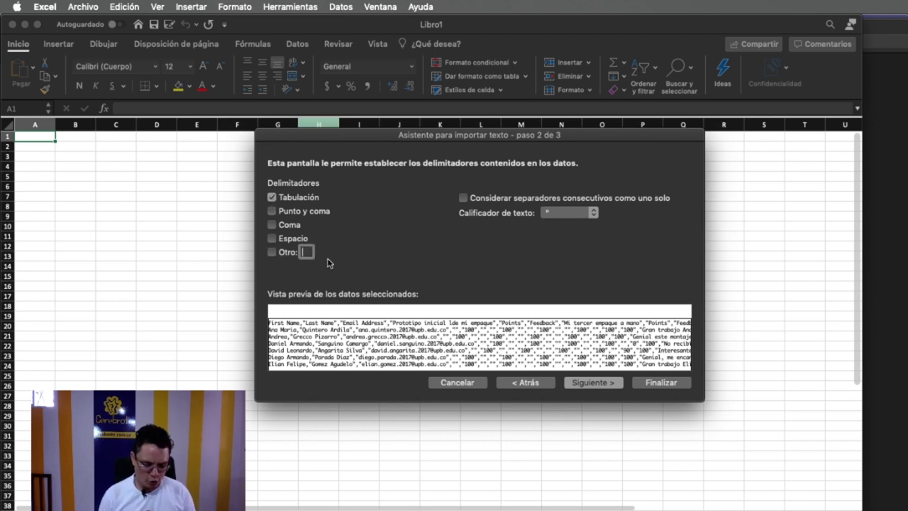
type("\"")
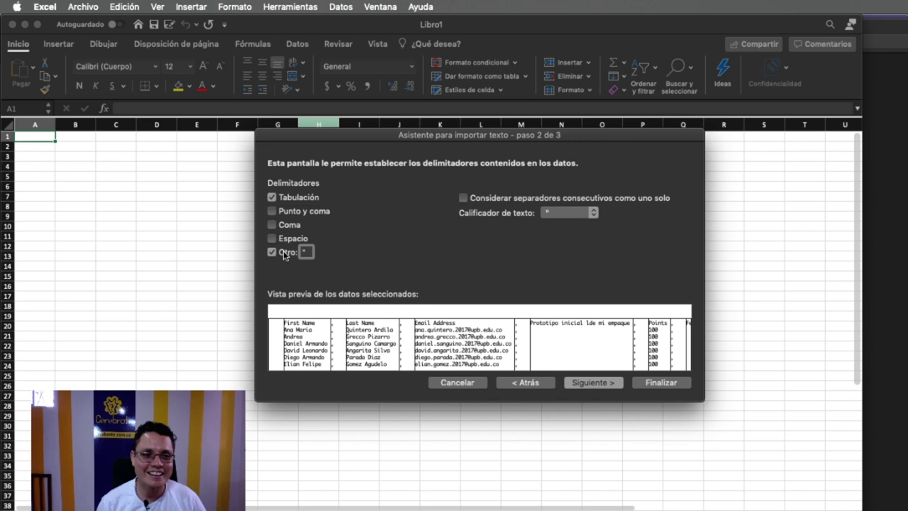
key("BackSpace")
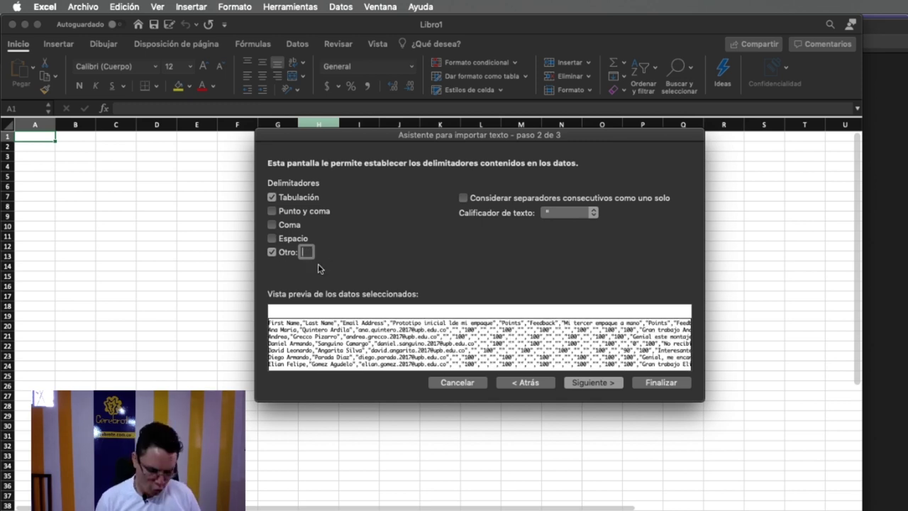
type("\"")
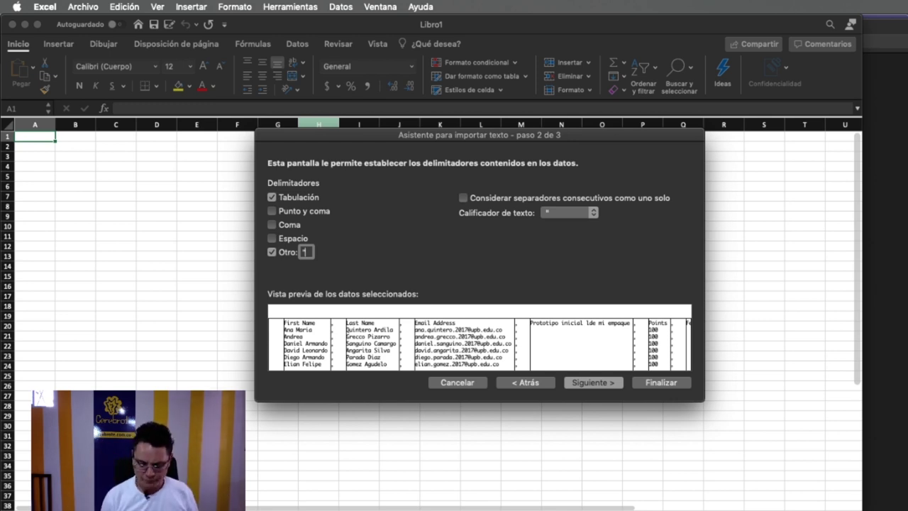
key("BackSpace")
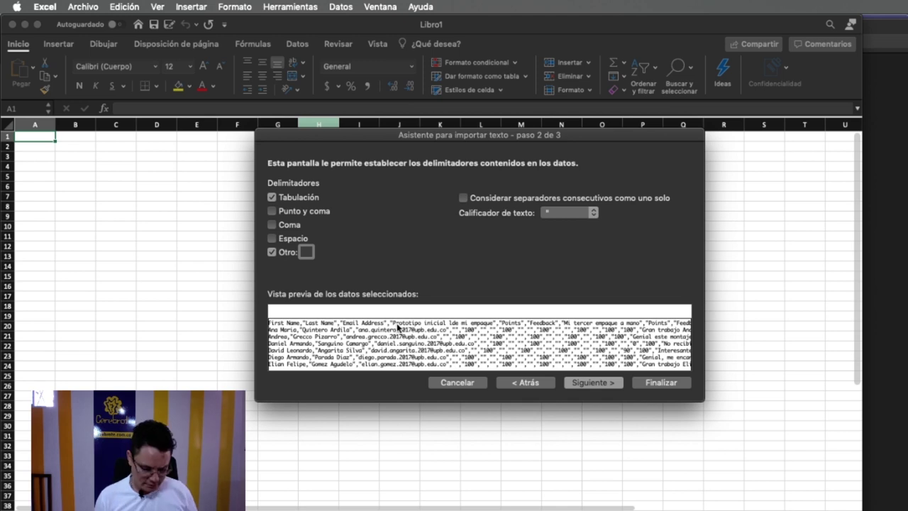
type("\"")
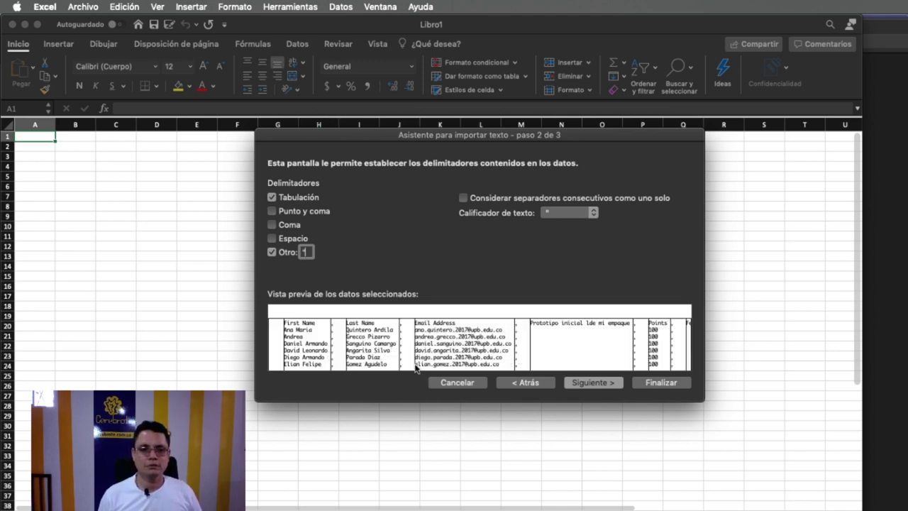
Finish the wizard and place the grades in the existing sheet starting at =$A$1
left_click(594, 383)
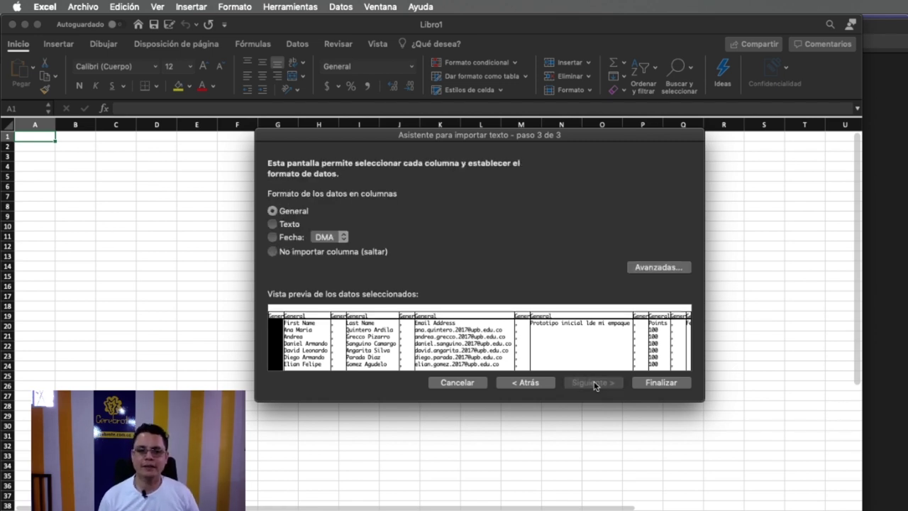
left_click(659, 383)
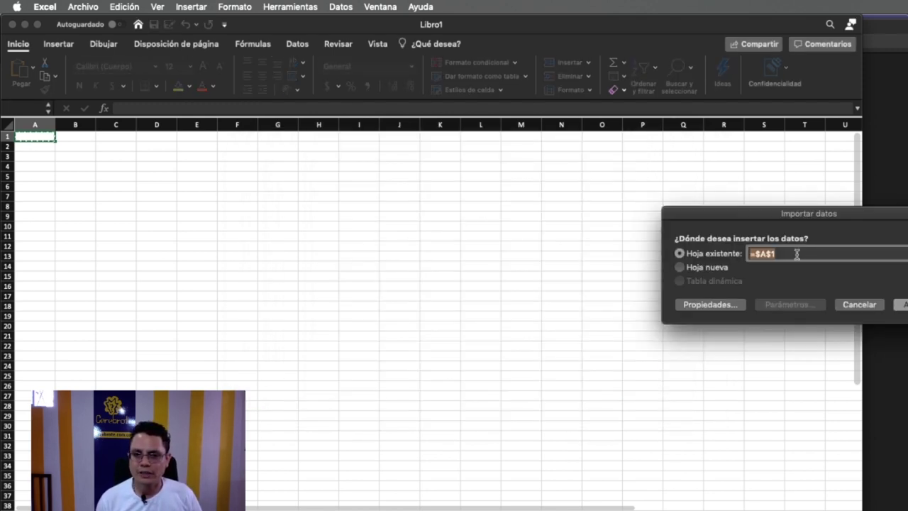
left_click(900, 305)
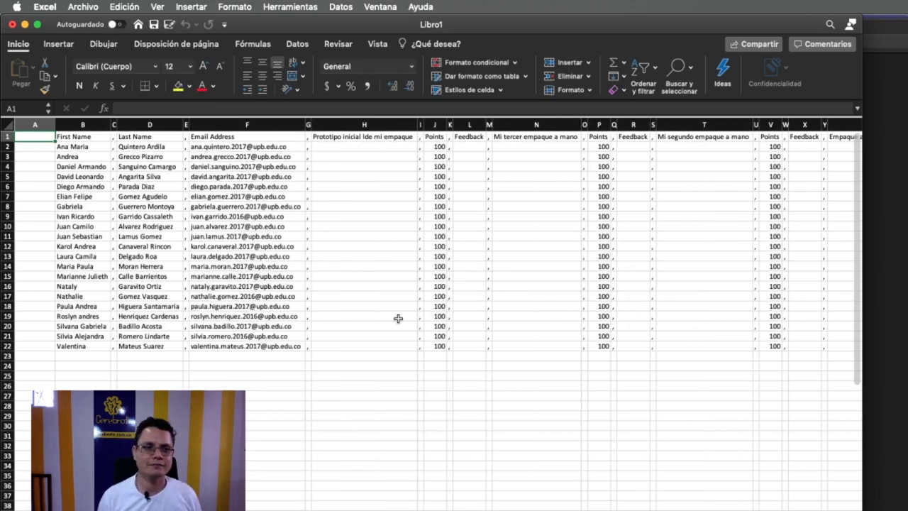
left_click(81, 138)
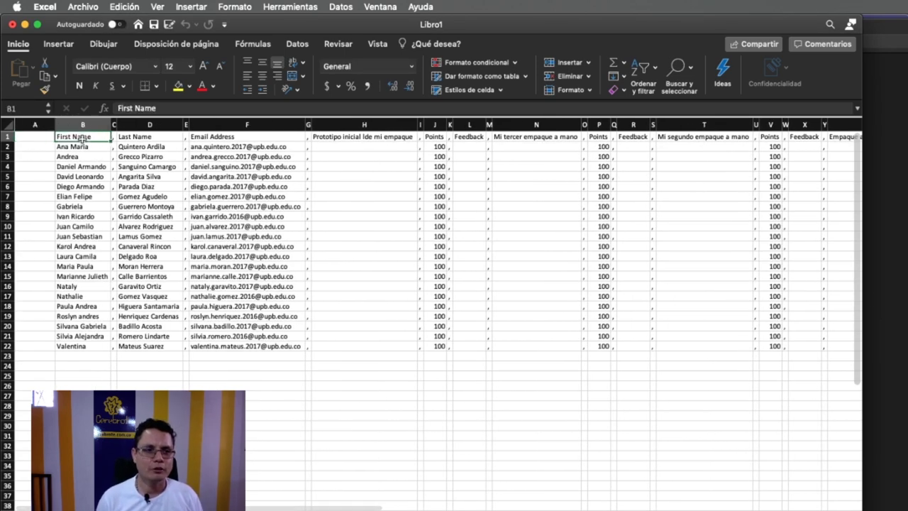
left_click(134, 137)
left_click(206, 138)
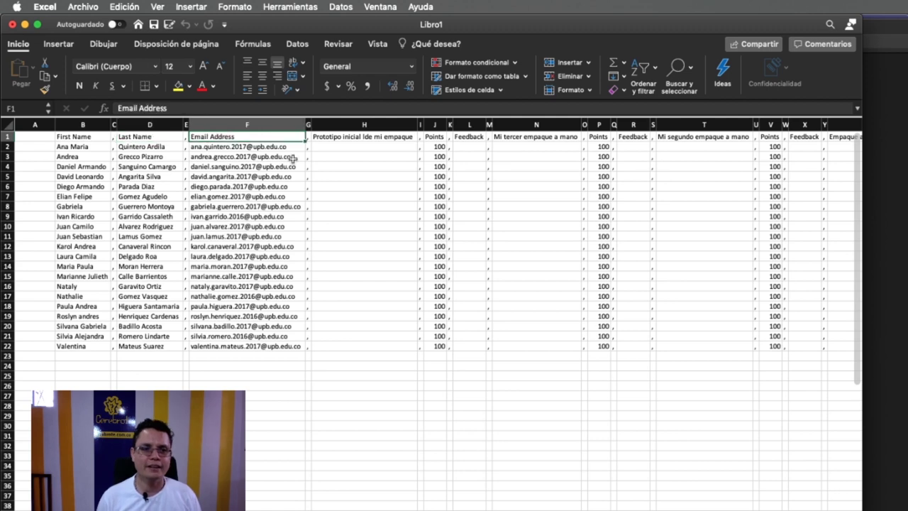
scroll(393, 226, "right", 3)
scroll(393, 226, "right", 2)
scroll(393, 226, "right", 2)
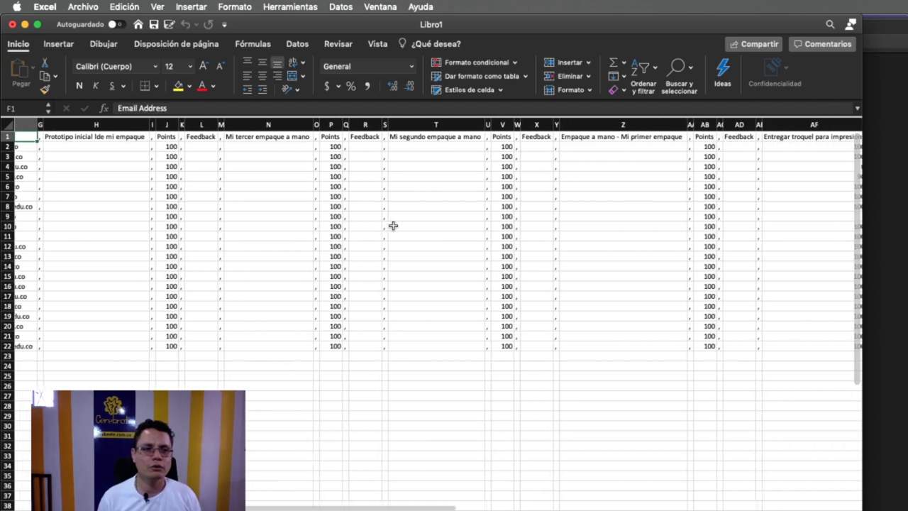
left_click(128, 137)
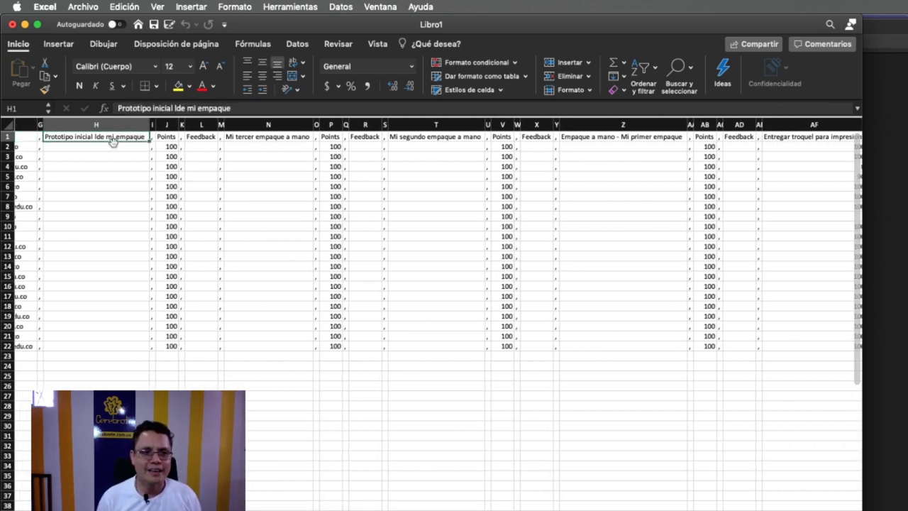
scroll(352, 235, "right", 3)
scroll(352, 234, "right", 2)
scroll(352, 234, "right", 2)
scroll(352, 234, "right", 2)
scroll(352, 234, "right", 2)
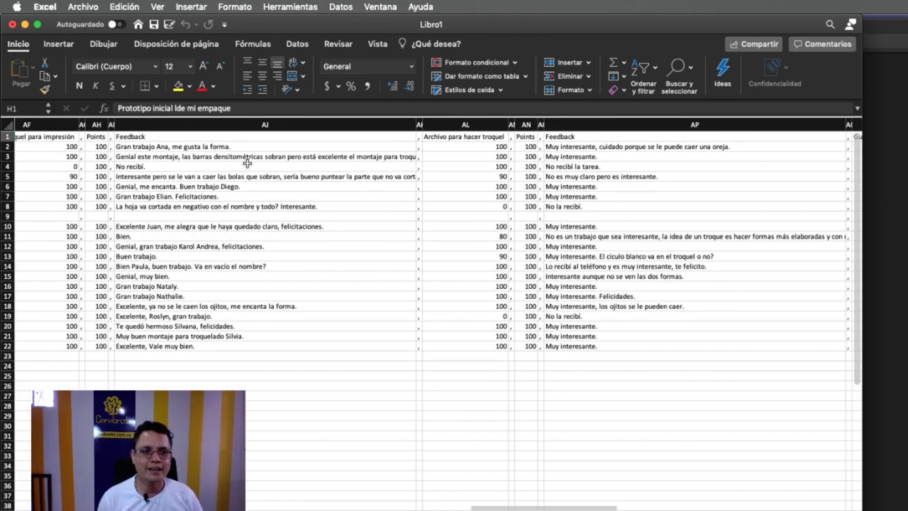
left_click(97, 137)
scroll(161, 149, "left", 2)
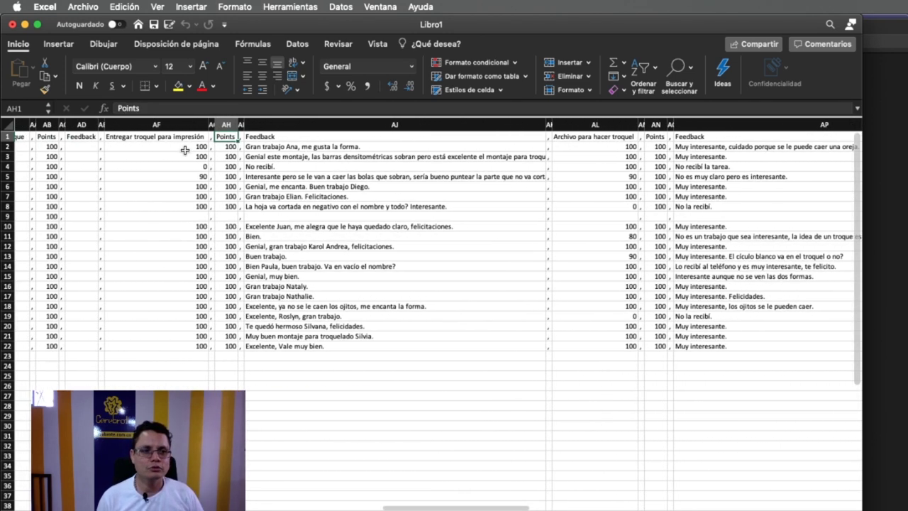
left_click(156, 137)
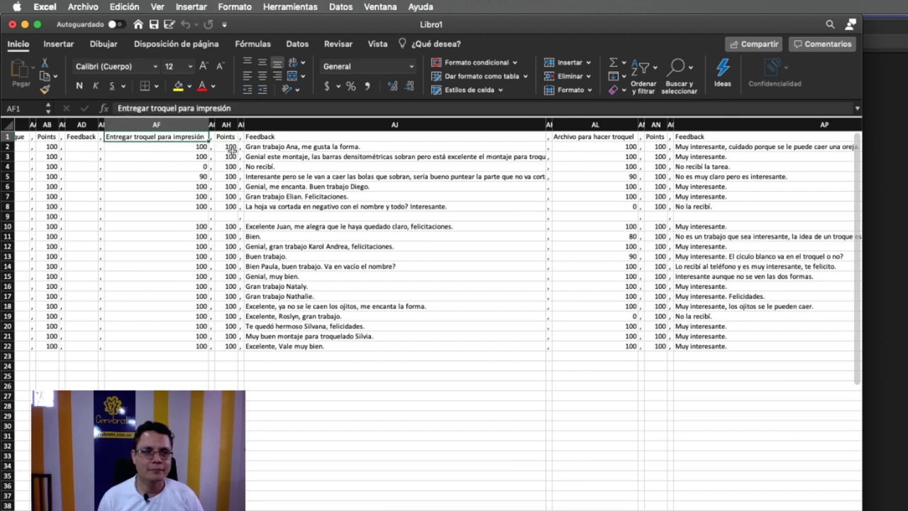
left_click(222, 137)
left_click(271, 136)
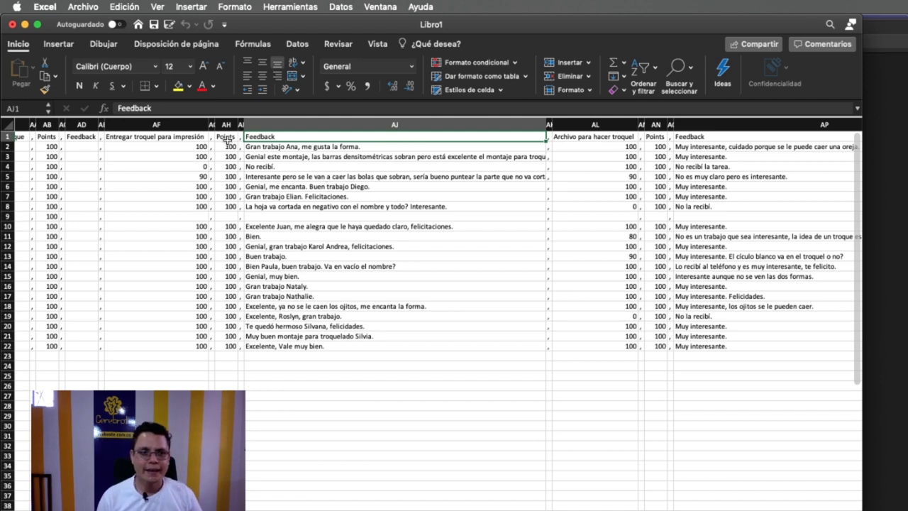
left_click_drag(226, 136, 227, 346)
left_click_drag(196, 136, 198, 343)
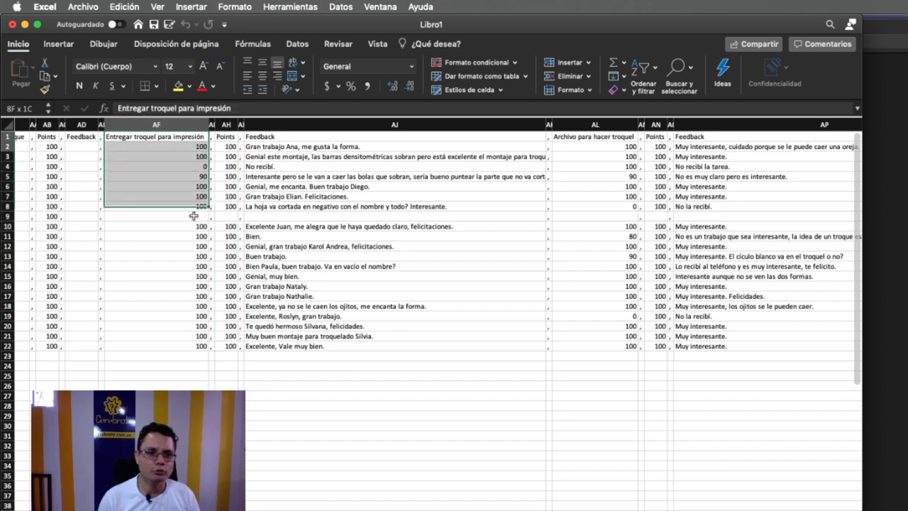
left_click_drag(339, 137, 340, 341)
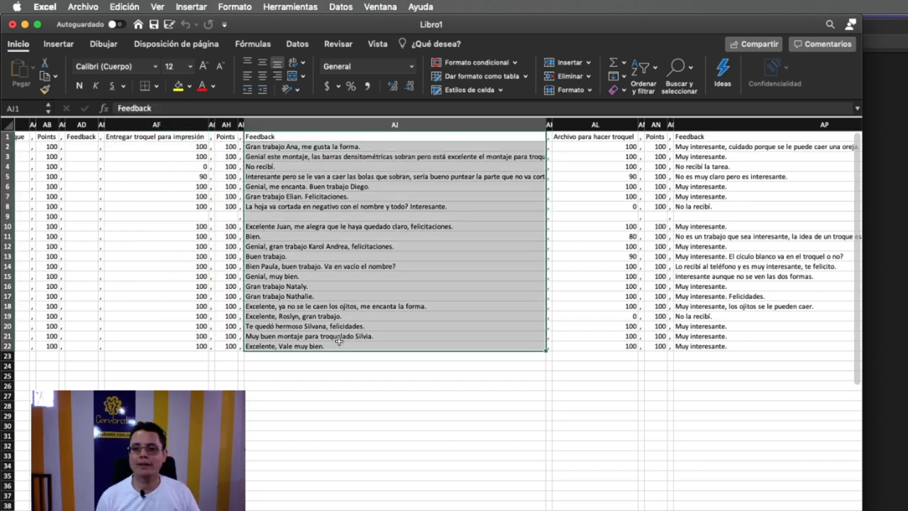
left_click(376, 335)
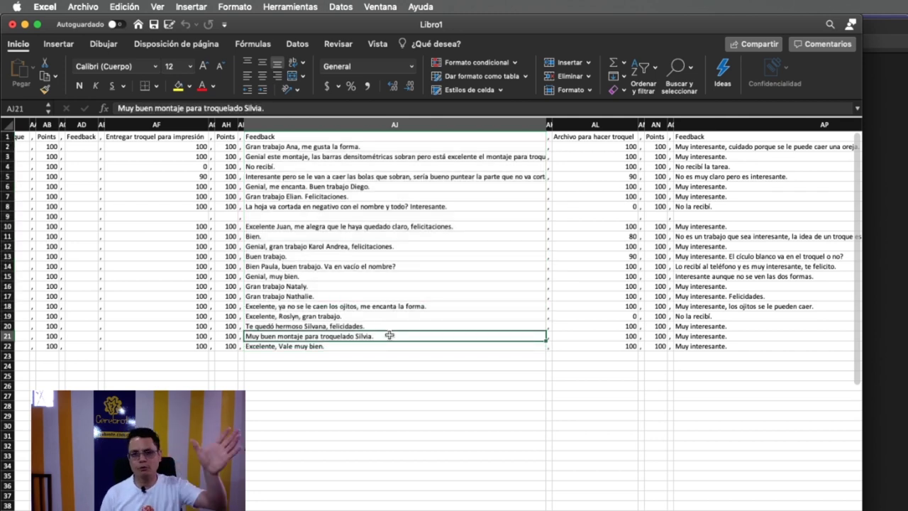
scroll(389, 335, "right", 6)
scroll(390, 335, "right", 2)
scroll(390, 335, "right", 2)
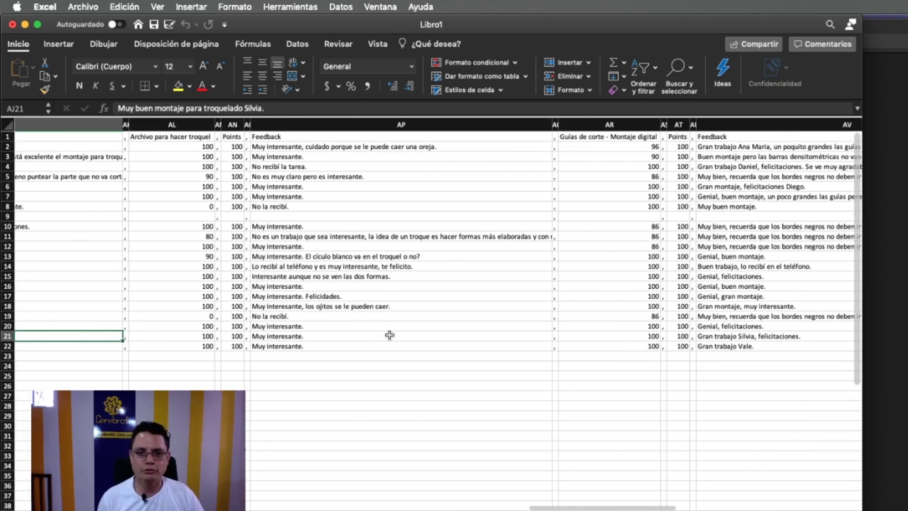
scroll(389, 335, "right", 2)
scroll(390, 334, "right", 2)
scroll(390, 335, "right", 2)
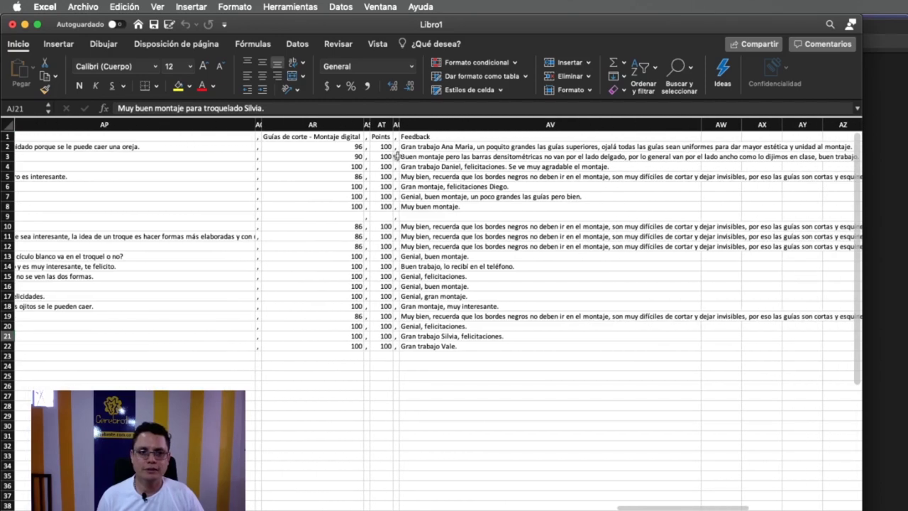
left_click_drag(382, 136, 383, 346)
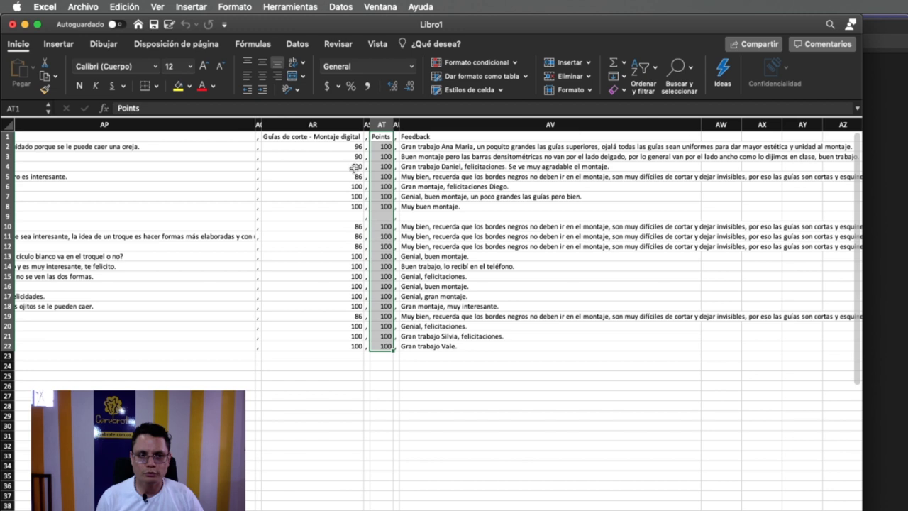
left_click_drag(341, 136, 341, 347)
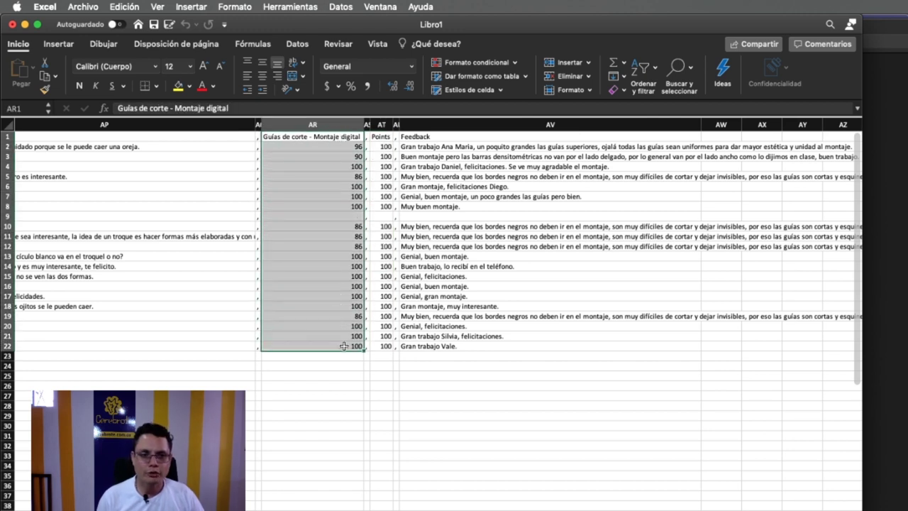
left_click_drag(456, 137, 457, 345)
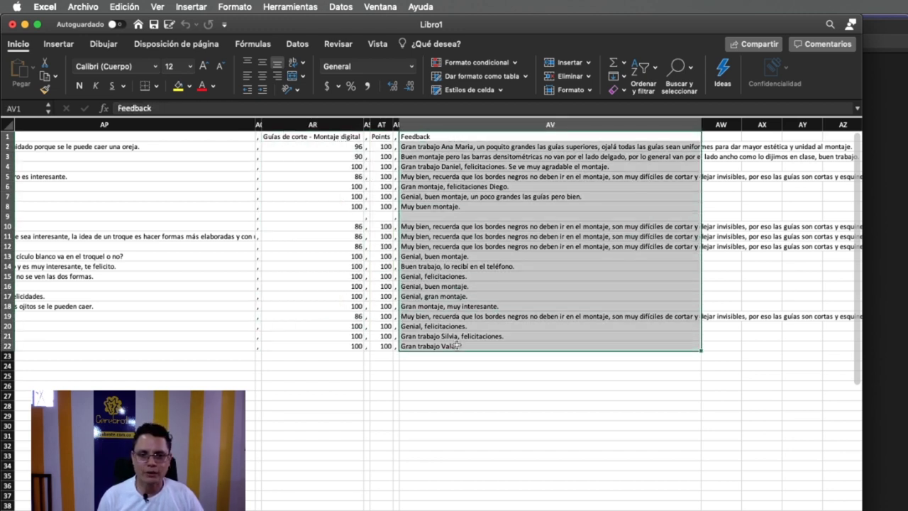
scroll(483, 305, "left", 3)
scroll(483, 305, "left", 3)
scroll(482, 305, "left", 3)
scroll(483, 305, "left", 2)
scroll(483, 306, "left", 5)
left_click(378, 148)
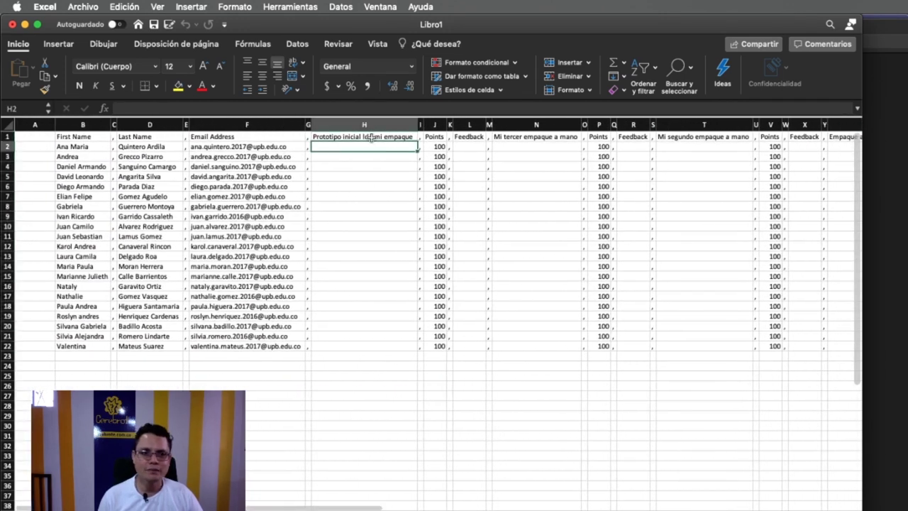
left_click(374, 125)
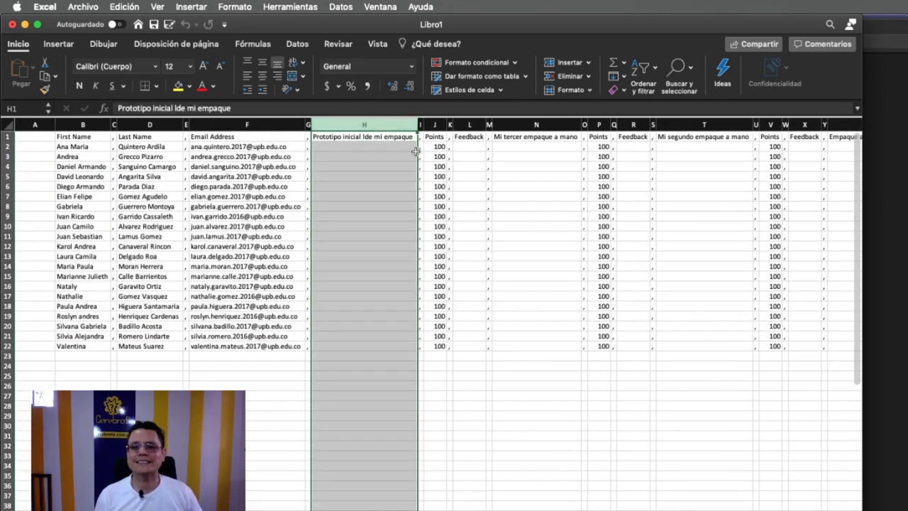
scroll(475, 192, "right", 2)
scroll(474, 192, "right", 10)
scroll(454, 174, "right", 2)
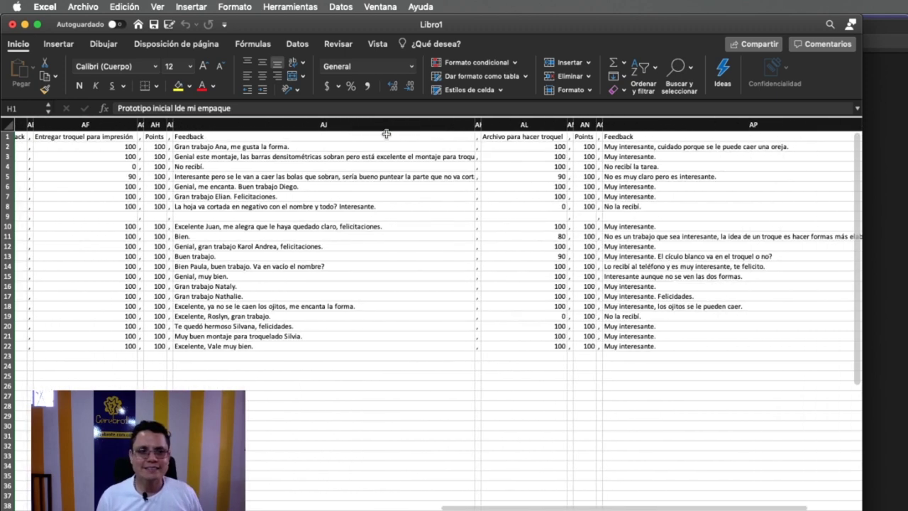
left_click_drag(324, 125, 632, 219)
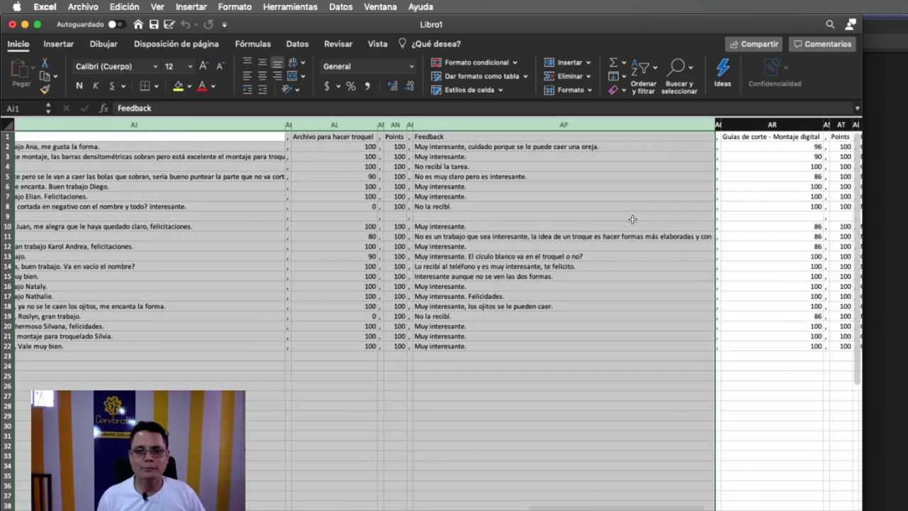
left_click(632, 219)
scroll(632, 219, "right", 3)
scroll(632, 220, "right", 3)
scroll(632, 219, "right", 2)
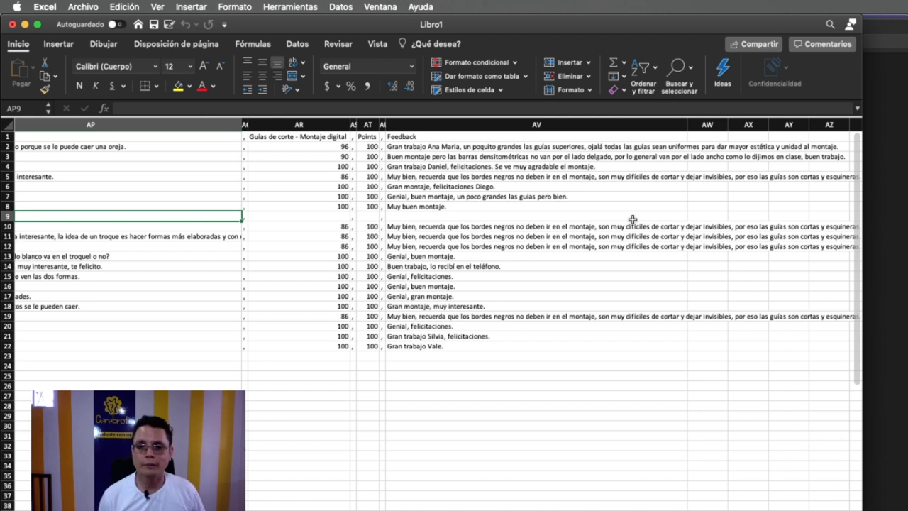
scroll(355, 198, "left", 2)
scroll(355, 198, "left", 3)
scroll(354, 198, "left", 3)
scroll(355, 198, "left", 3)
scroll(355, 198, "left", 3)
scroll(355, 198, "left", 3)
scroll(355, 198, "left", 3)
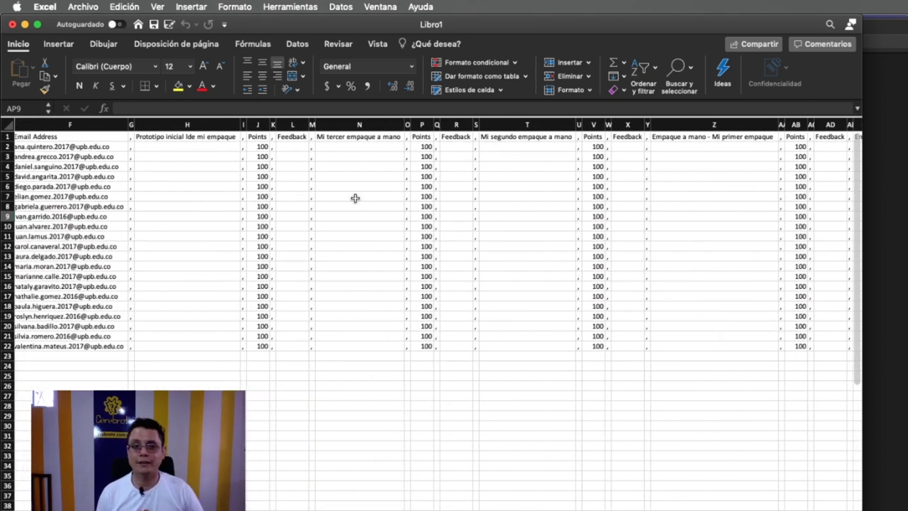
scroll(355, 198, "left", 3)
scroll(355, 198, "left", 1)
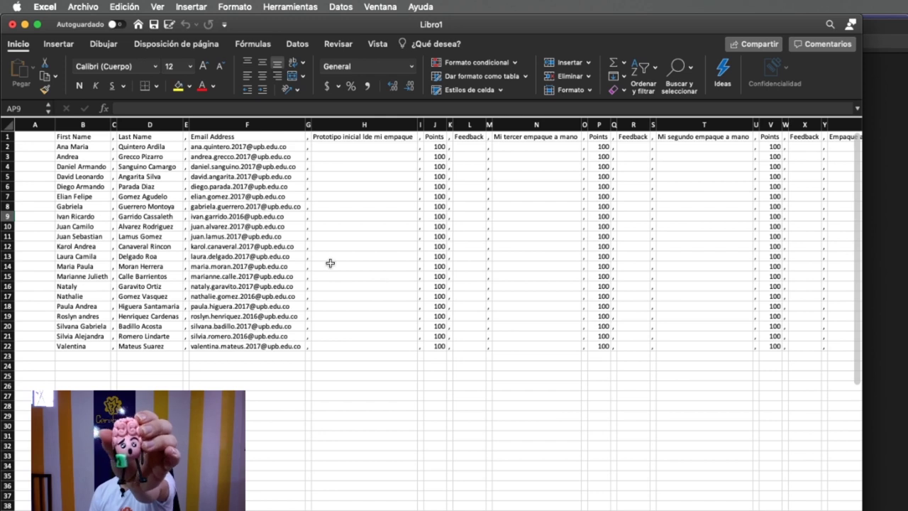
left_click(262, 246)
left_click(407, 257)
left_click(439, 256)
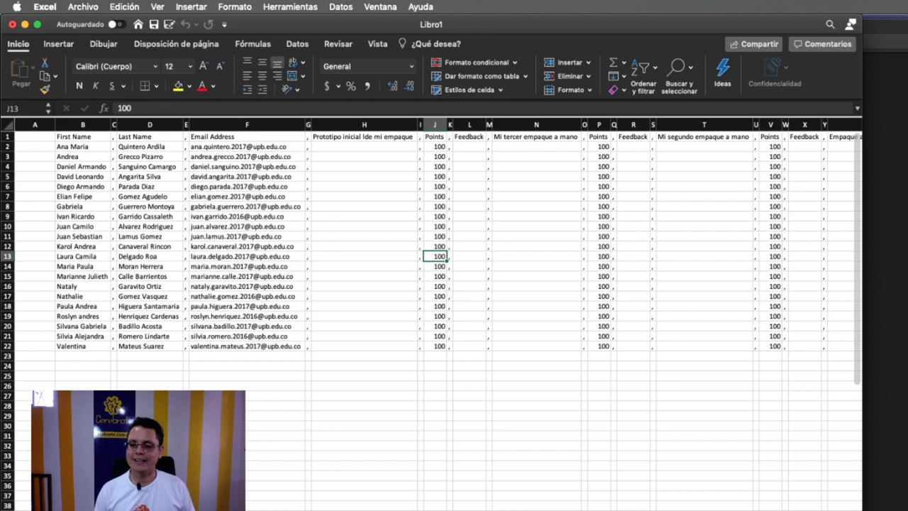
key("super+Tab")
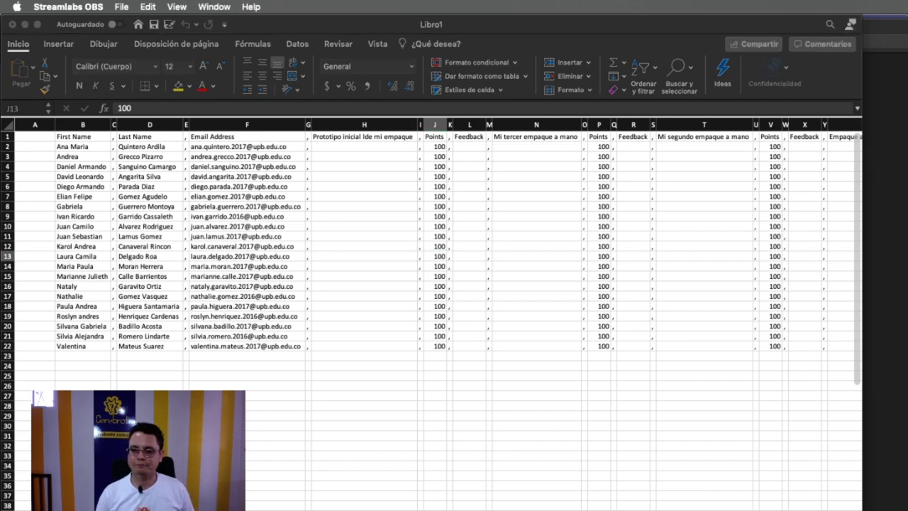